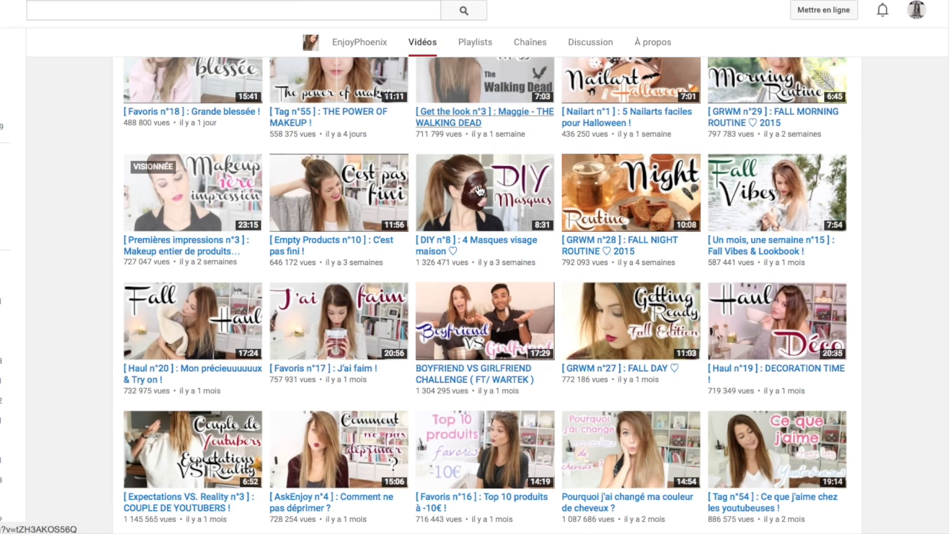
- Examine the video thumbnails on the EnjoyPhoenix and EnjoyVlogging YouTube channels
scroll(479, 190, down, 1)
scroll(480, 191, up, 1)
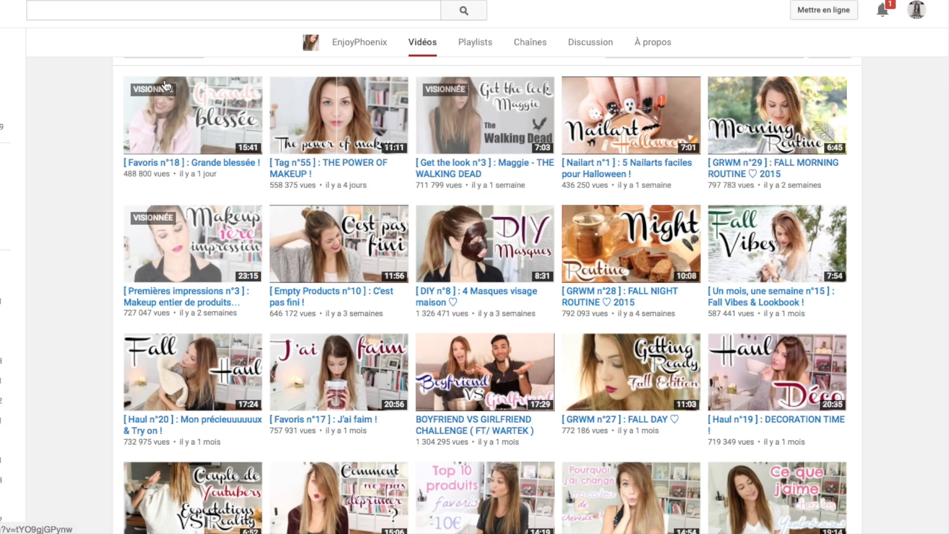
scroll(335, 184, down, 6)
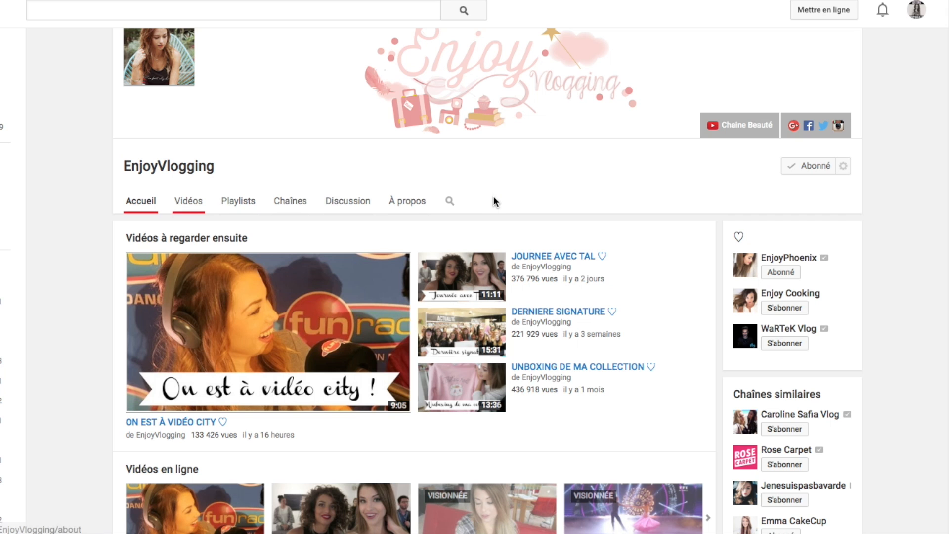
scroll(529, 188, down, 1)
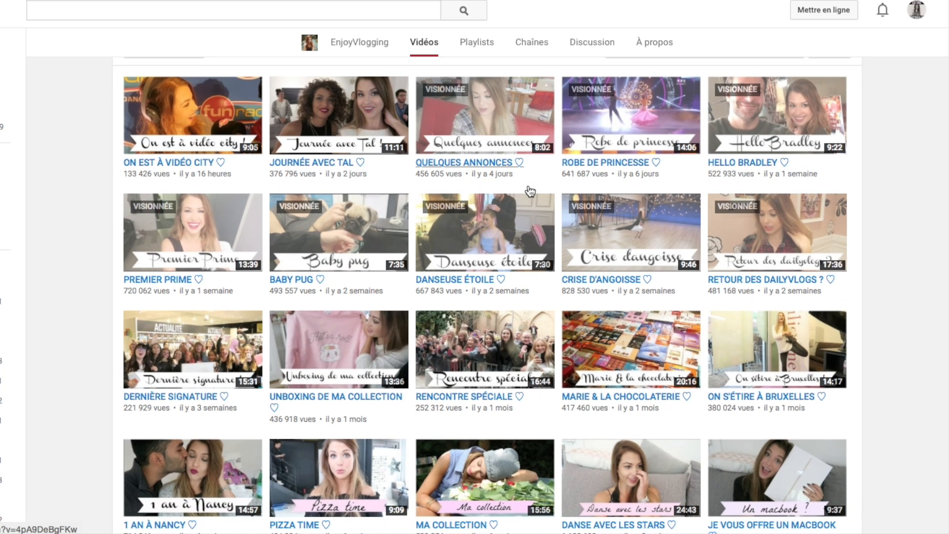
scroll(530, 192, down, 3)
scroll(530, 191, down, 5)
scroll(525, 193, up, 1)
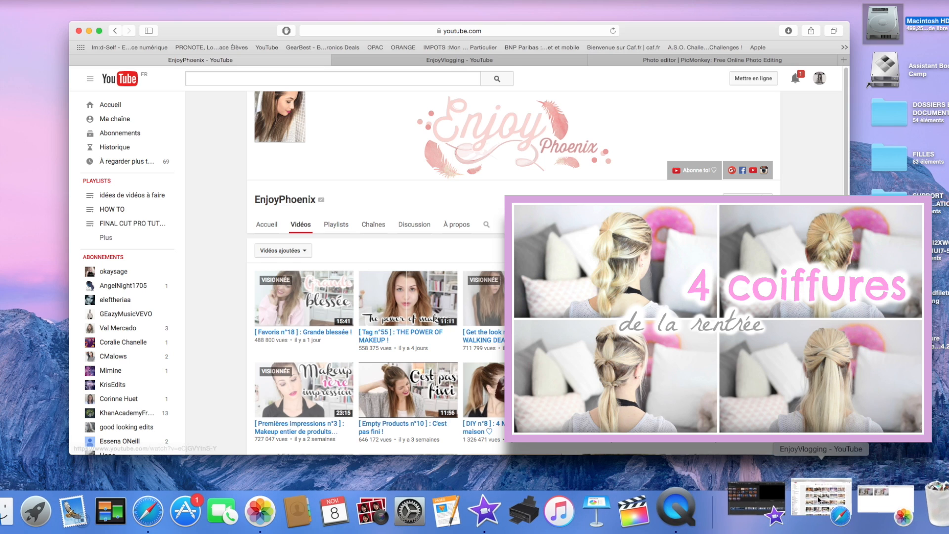
- Switch to Photos, open the braided ponytail photo for editing and brighten it with the Adjust sliders
click(850, 497)
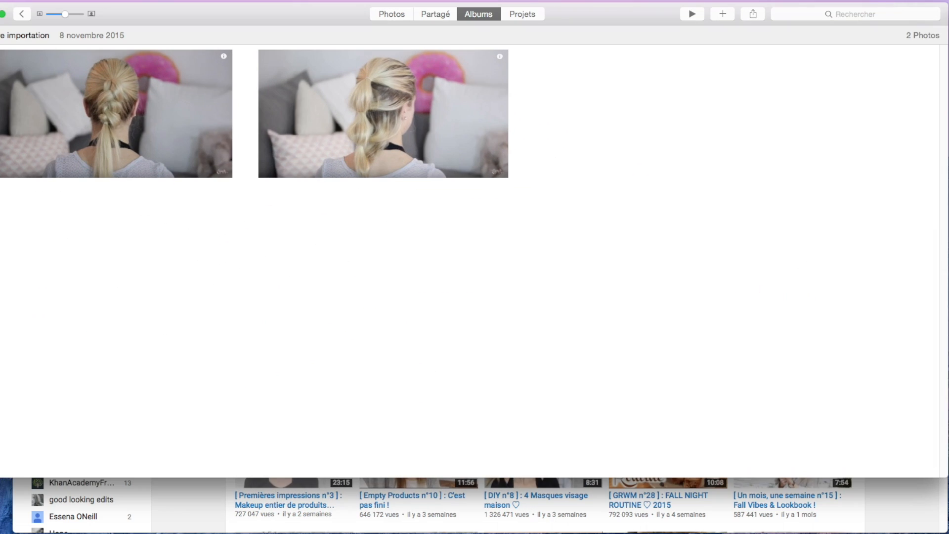
click(139, 132)
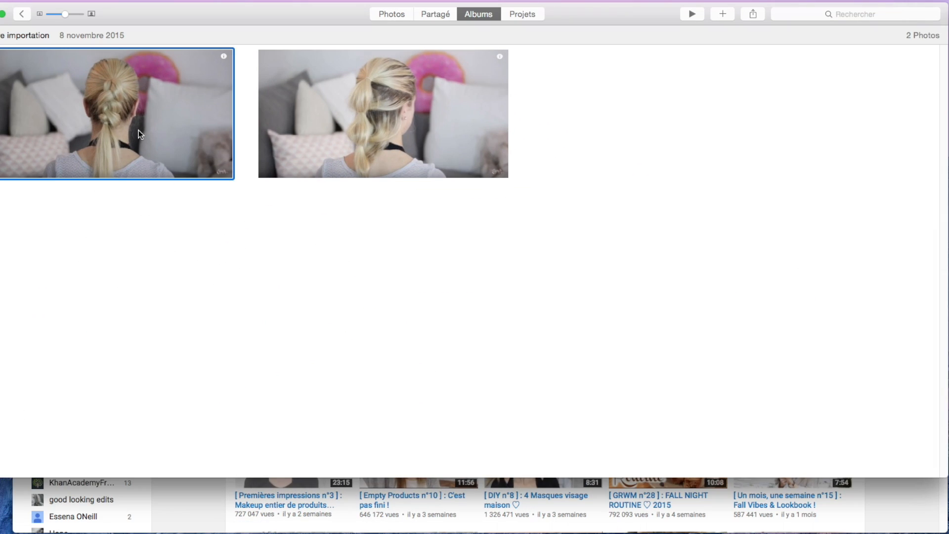
double_click(139, 129)
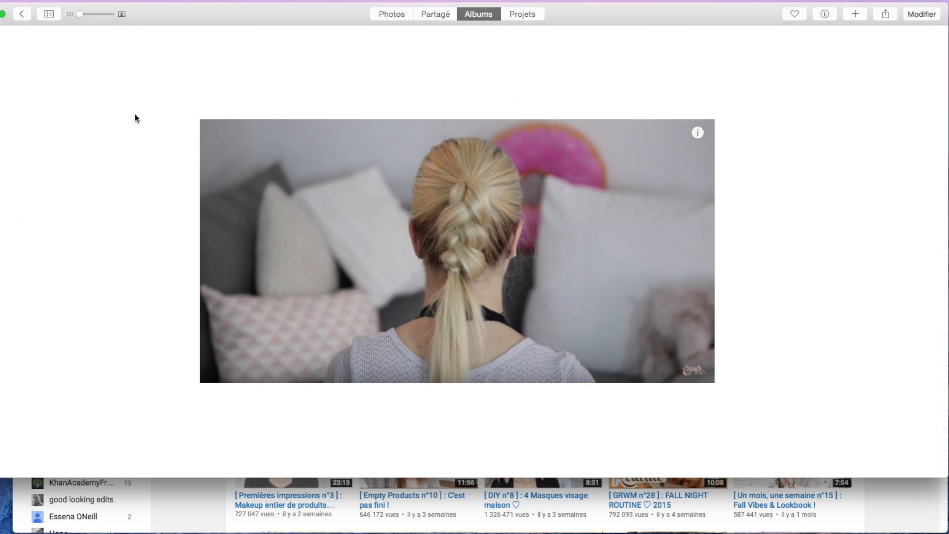
click(920, 13)
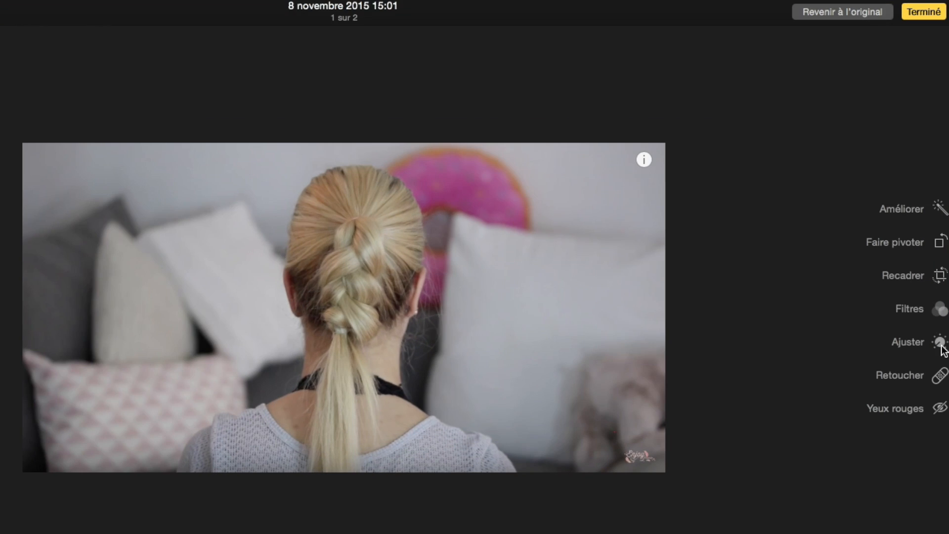
click(933, 279)
drag(832, 133, 845, 139)
drag(842, 197, 860, 196)
click(933, 14)
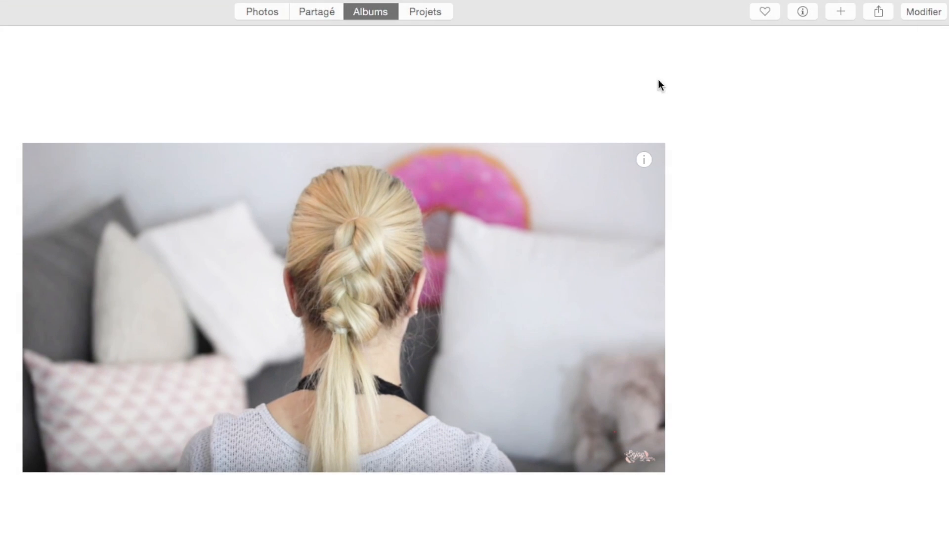
- Open the side-view bubble ponytail photo for editing and brighten it with the same adjustments
click(1, 13)
double_click(260, 137)
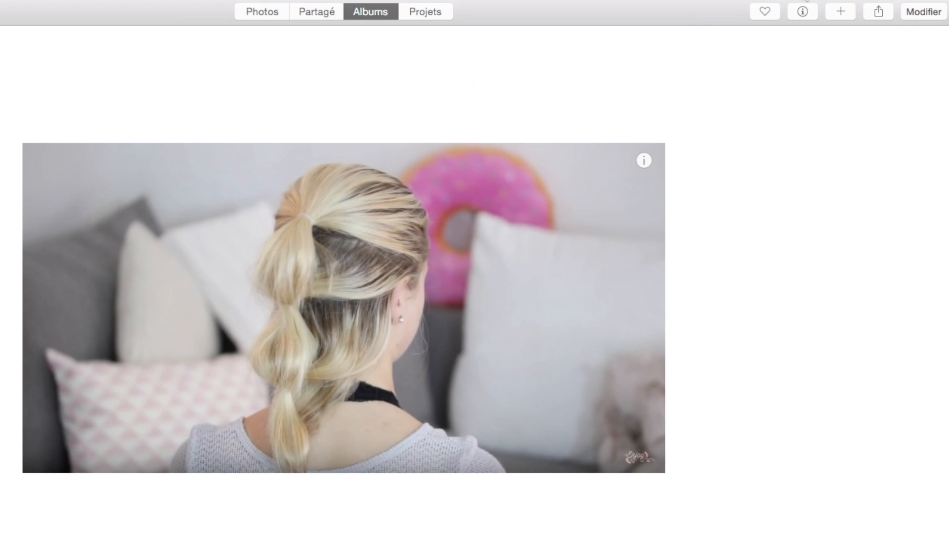
click(924, 11)
drag(832, 135, 850, 135)
drag(832, 195, 839, 196)
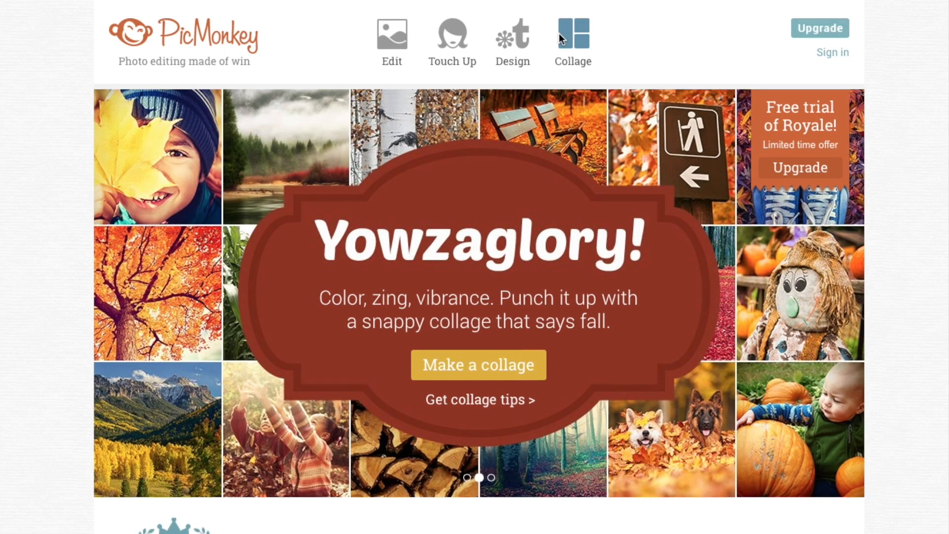
- Switch to PicMonkey and start a collage from the hairstyle screenshots stored in the computer's Bureau folder
mouse_move(577, 32)
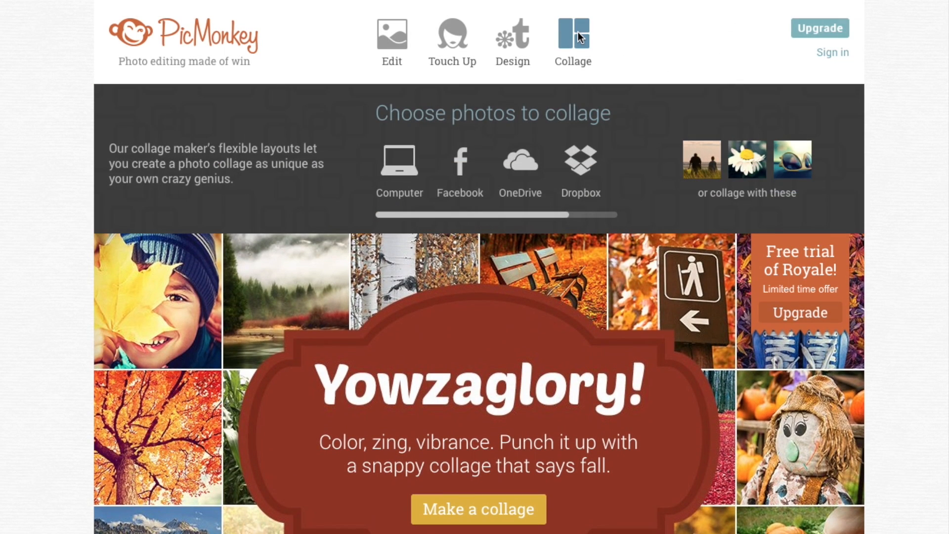
click(578, 32)
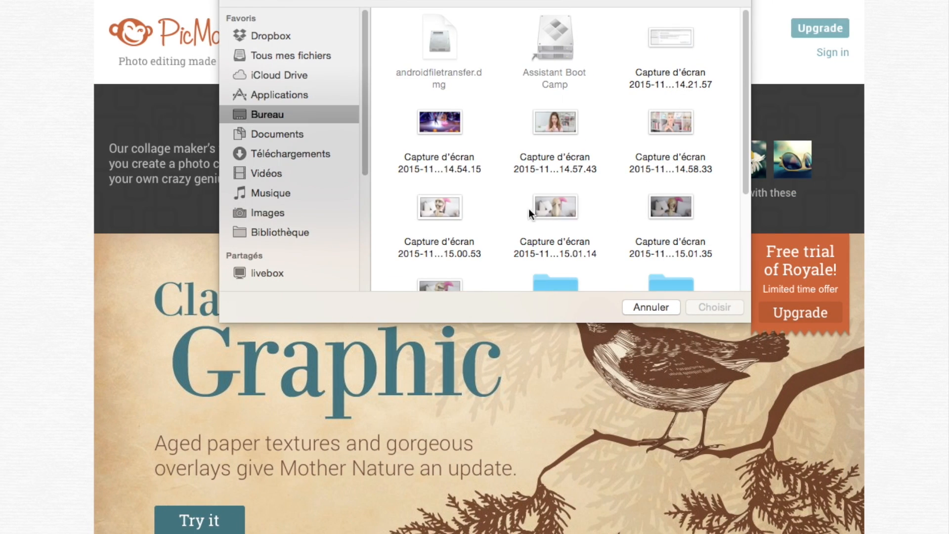
click(440, 188)
shift+click(593, 249)
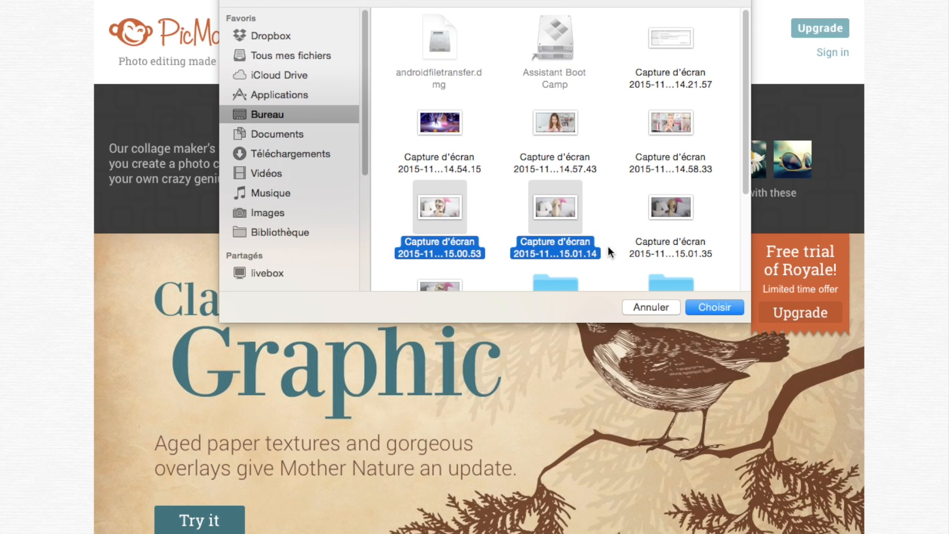
click(706, 306)
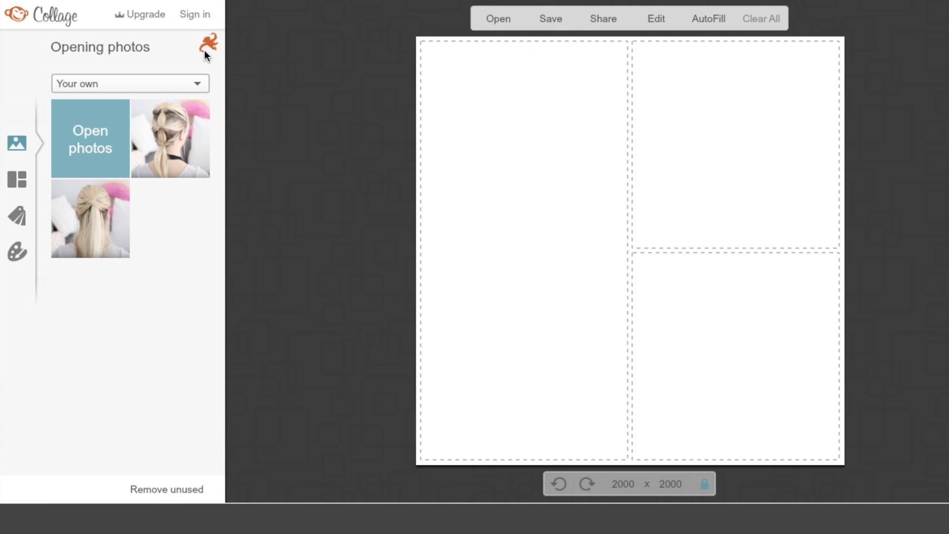
- Apply the four-cell Square Deal layout to the collage
click(19, 182)
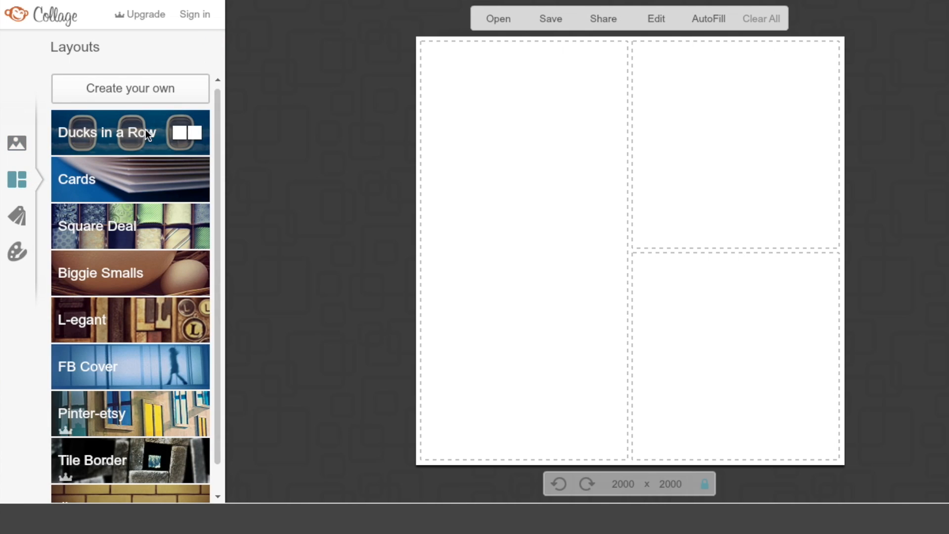
click(147, 131)
click(132, 207)
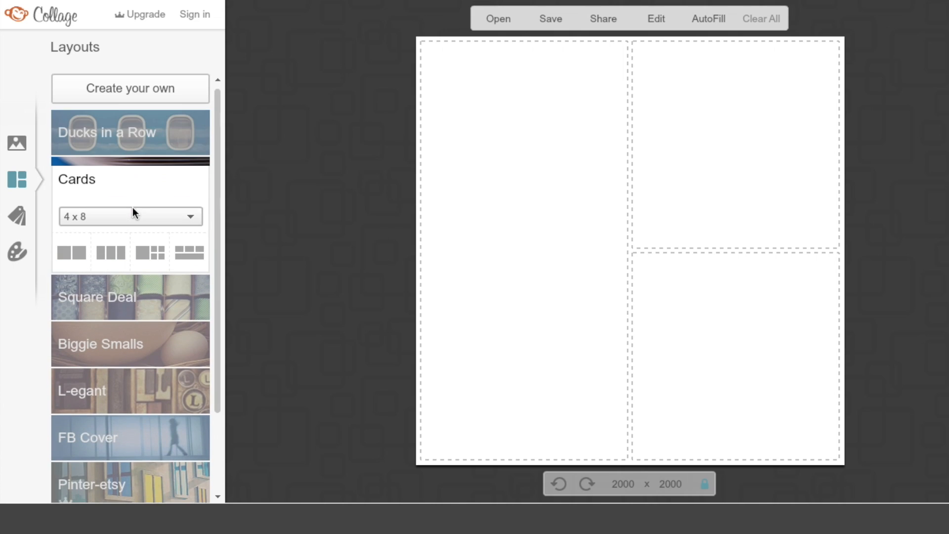
click(111, 290)
click(72, 269)
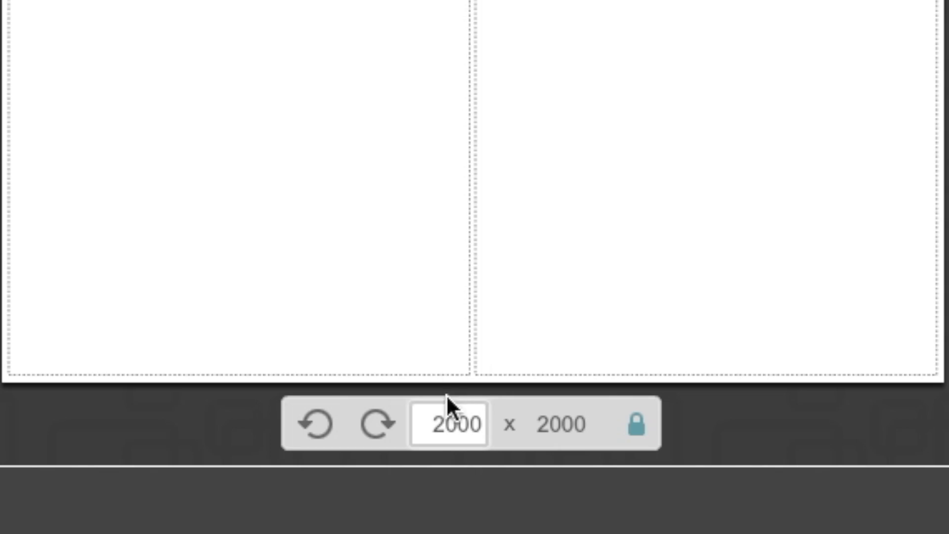
- Resize the collage to 1280 x 720 with the proportions unlocked and set the cell spacing to 7
drag(430, 424, 499, 424)
text(1280)
click(539, 427)
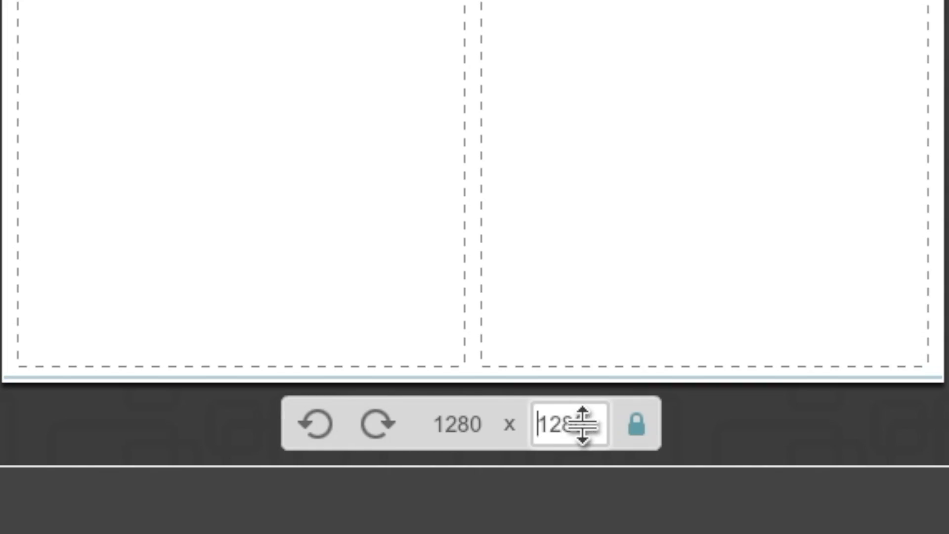
click(639, 426)
drag(593, 425, 524, 424)
text(720)
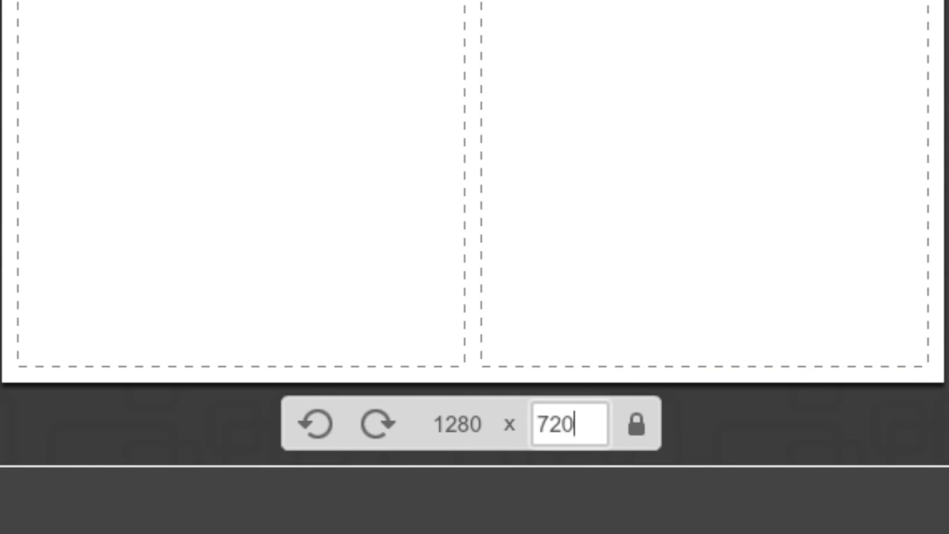
click(729, 425)
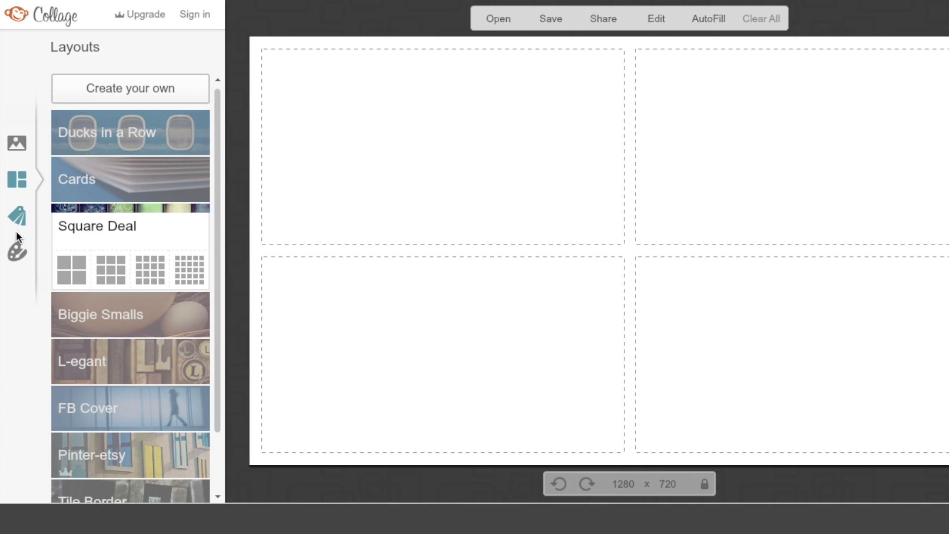
click(17, 252)
drag(70, 90, 64, 88)
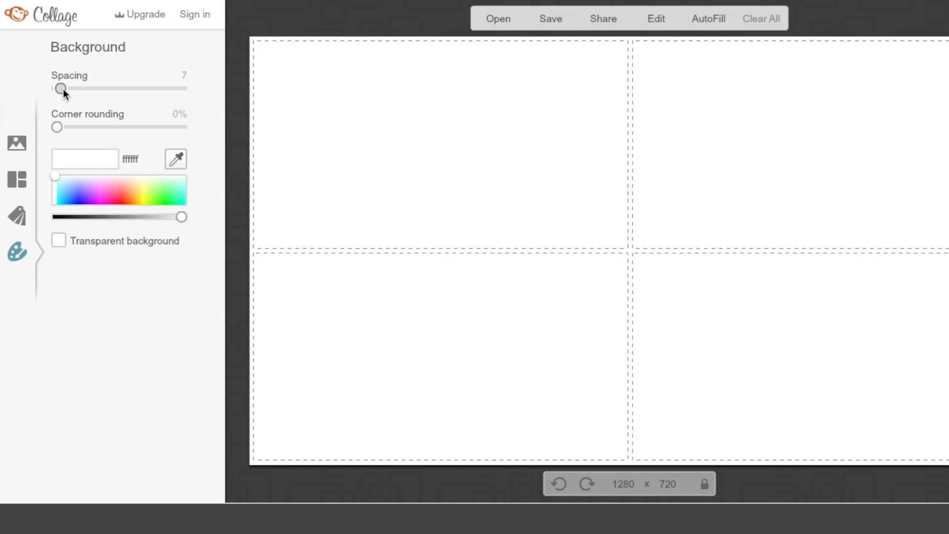
- Place the four hairstyle photos: bubble ponytail upper-left, knotted ponytail lower-left, half-up style lower-right and braided ponytail upper-right
click(16, 148)
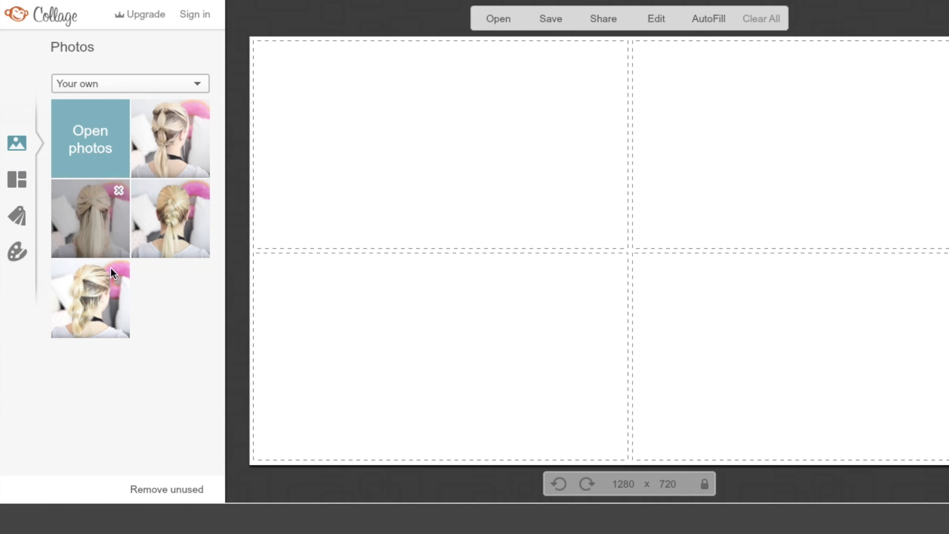
drag(161, 118, 395, 398)
drag(90, 299, 383, 173)
drag(90, 218, 751, 402)
drag(142, 223, 721, 165)
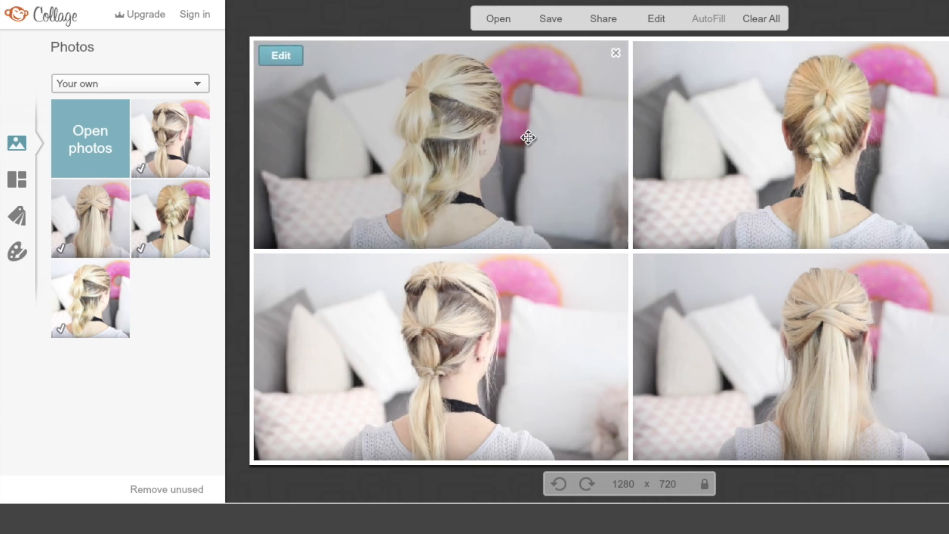
- Shift the photos in the upper-left, upper-right and lower-right cells slightly to the right within their frames
drag(528, 137, 533, 139)
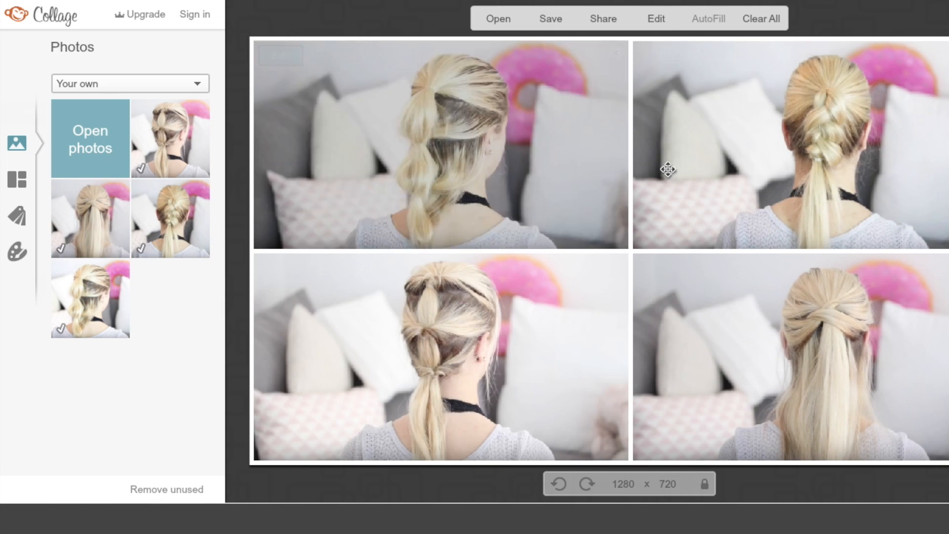
drag(889, 190, 898, 191)
drag(878, 343, 885, 343)
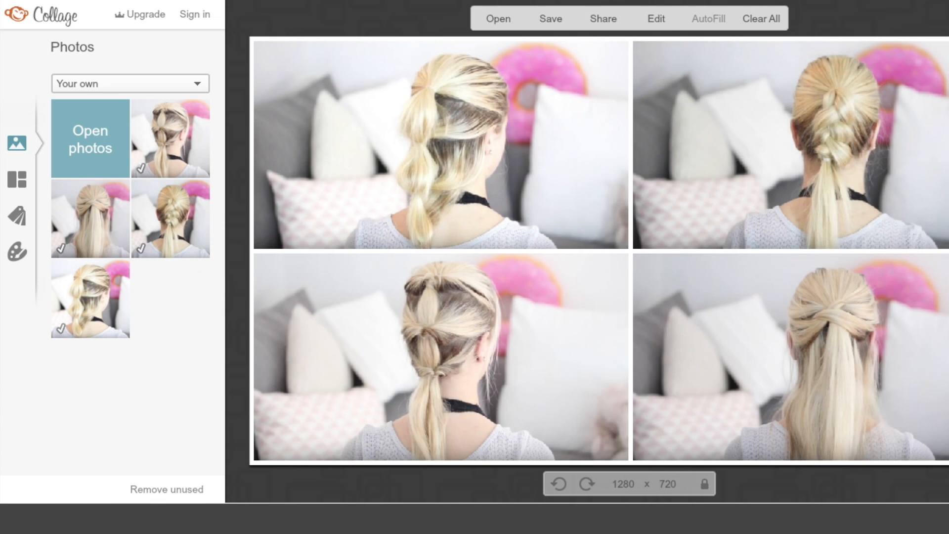
- Save the collage in Sean quality as PicMonkey Collage.jpg in the Bureau folder
click(548, 19)
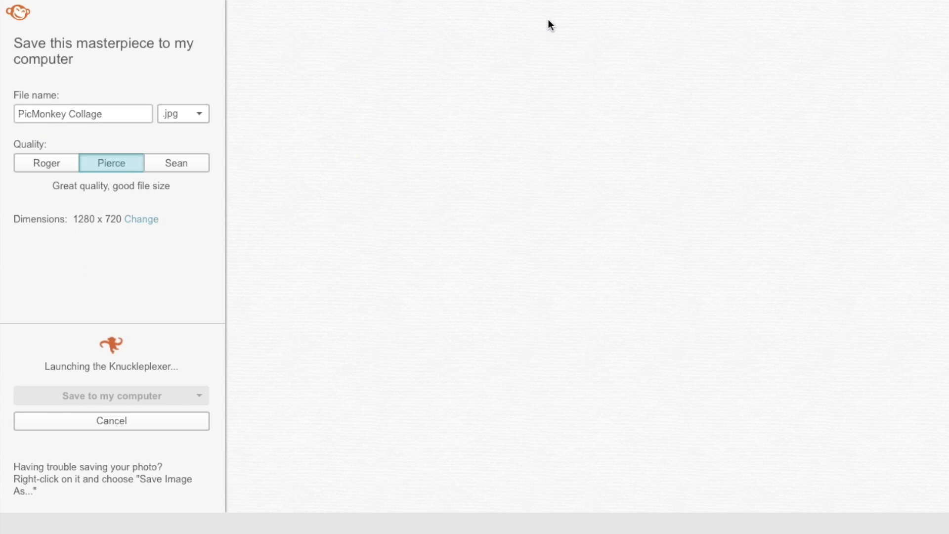
click(198, 163)
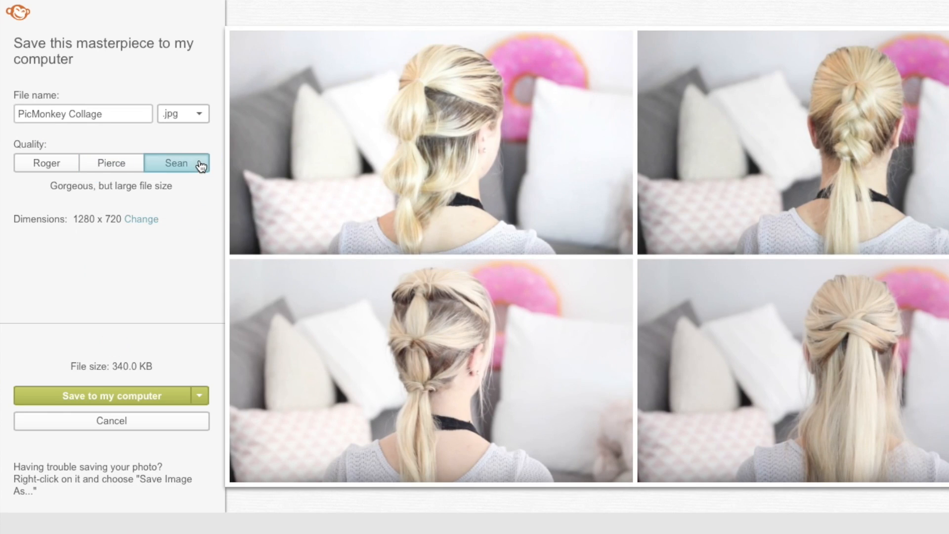
click(162, 400)
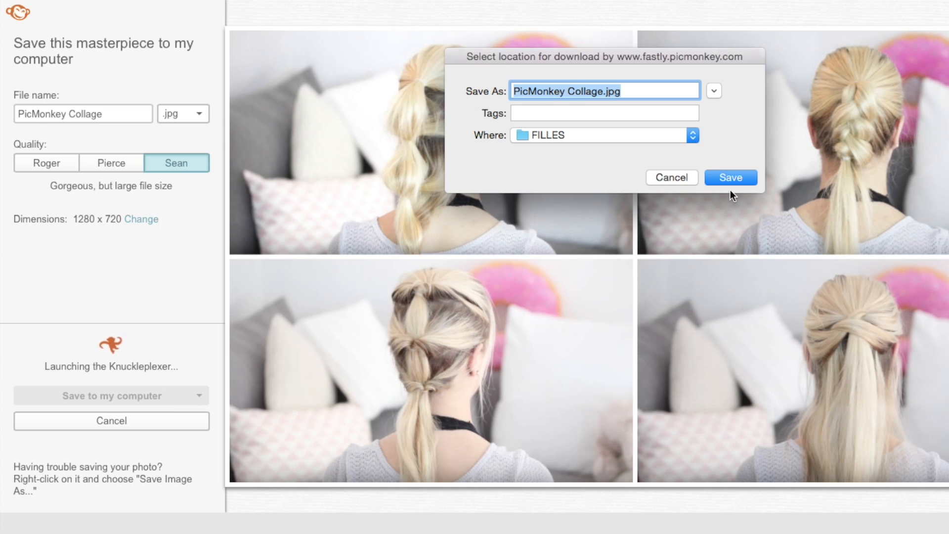
click(627, 132)
click(536, 242)
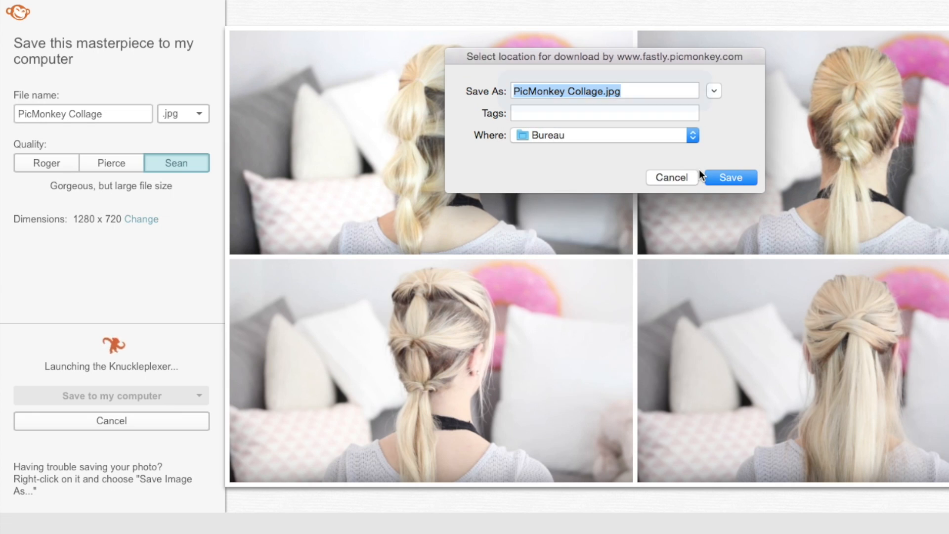
click(719, 178)
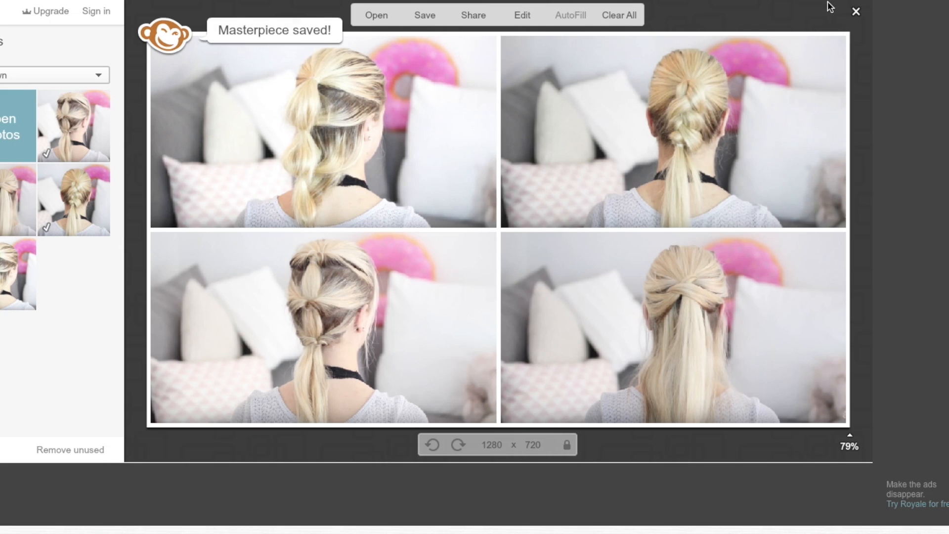
- Close the collage, then open PicMonkey Collage.jpg from the Bureau folder in the photo editor with the text tools showing
click(856, 11)
mouse_move(577, 79)
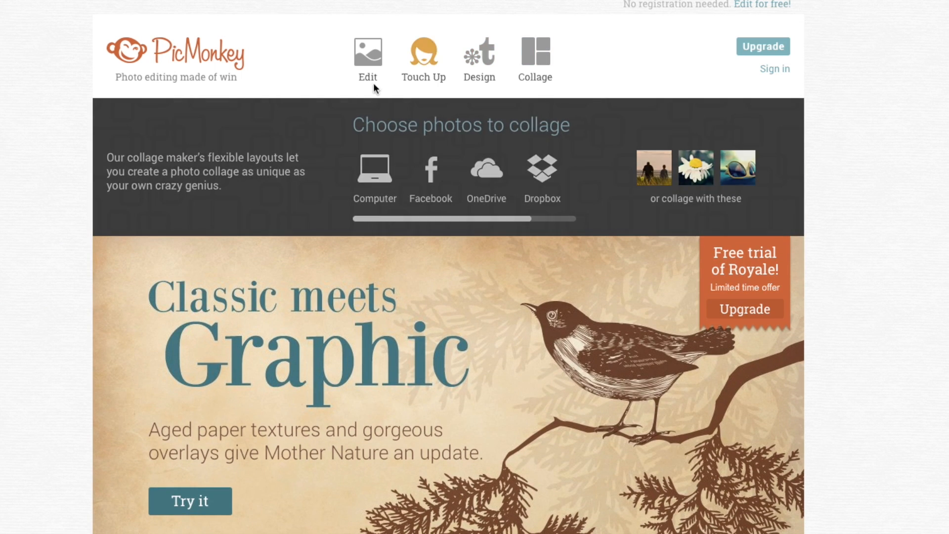
click(372, 51)
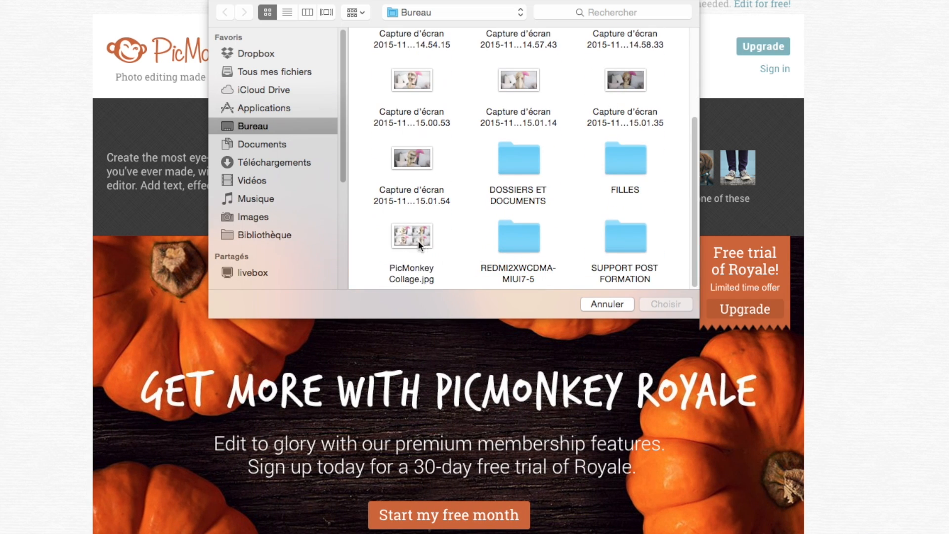
double_click(417, 240)
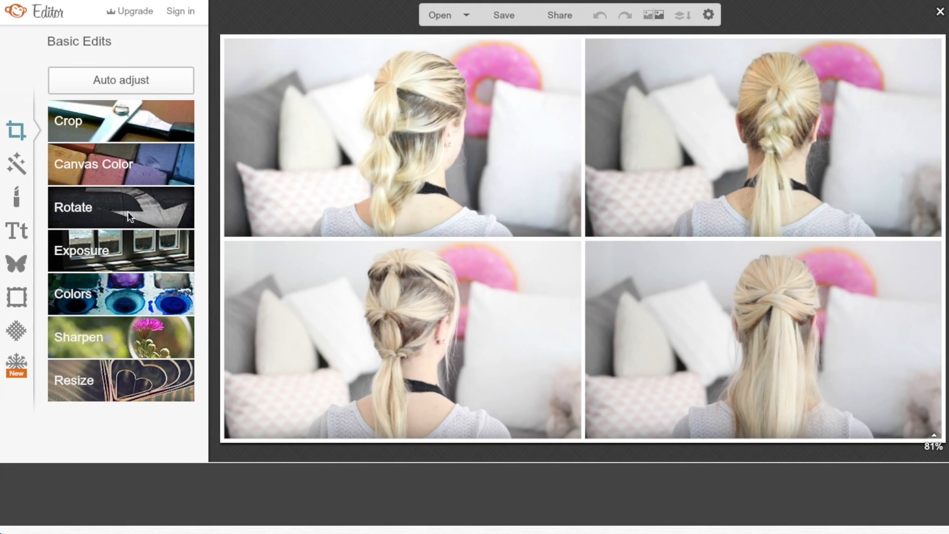
click(18, 229)
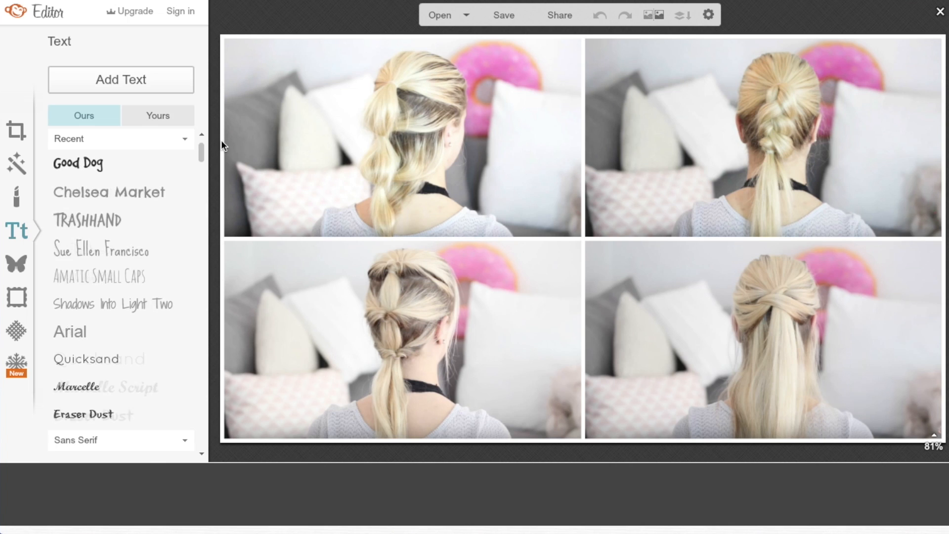
- Add the text "4 coiffures" in light pink ffa8ea at size 101 and move it up over the upper photos
click(157, 72)
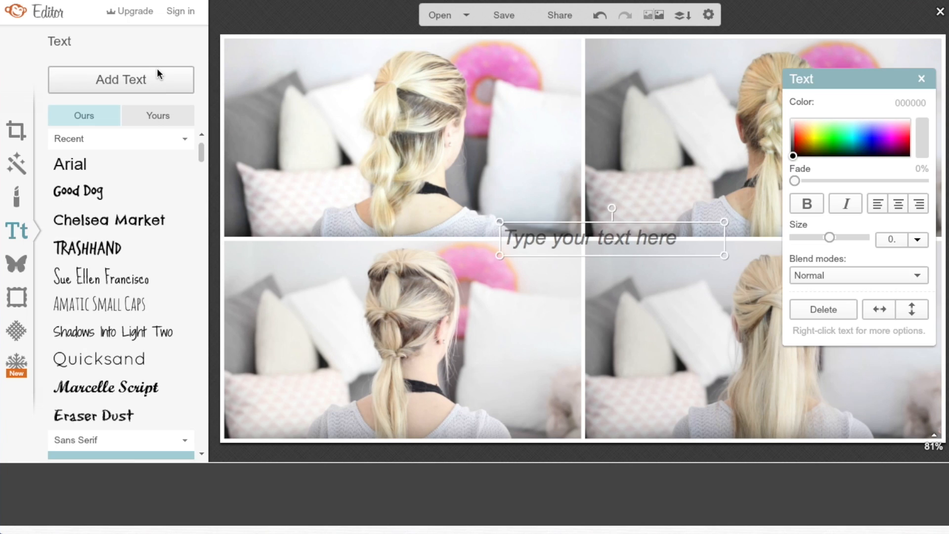
text(4 coiffures)
drag(830, 237, 847, 237)
click(894, 128)
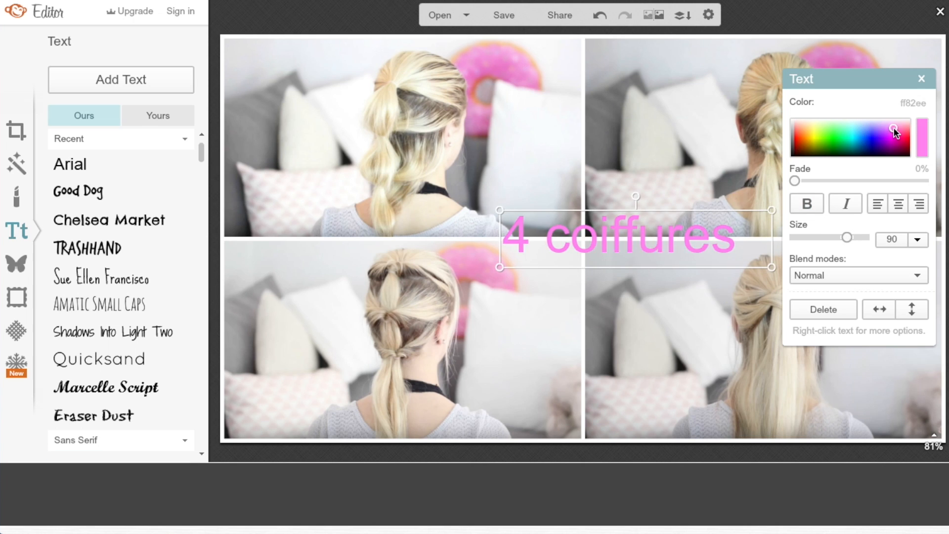
click(895, 124)
drag(846, 237, 850, 237)
drag(708, 242, 686, 176)
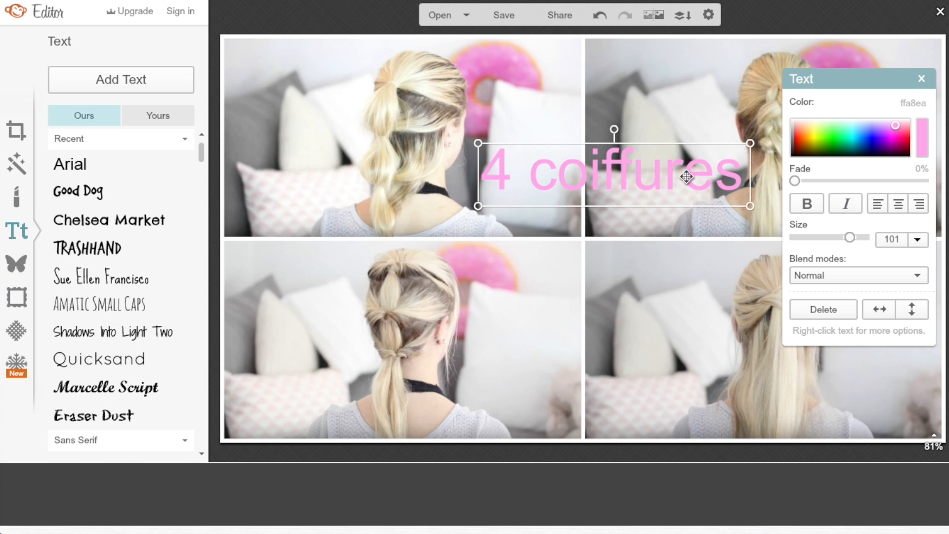
- Set "4 coiffures" in the Chelsea Market font at size 127, fitted on one line across the upper-right photo
click(109, 219)
drag(567, 178, 712, 171)
drag(436, 238, 442, 238)
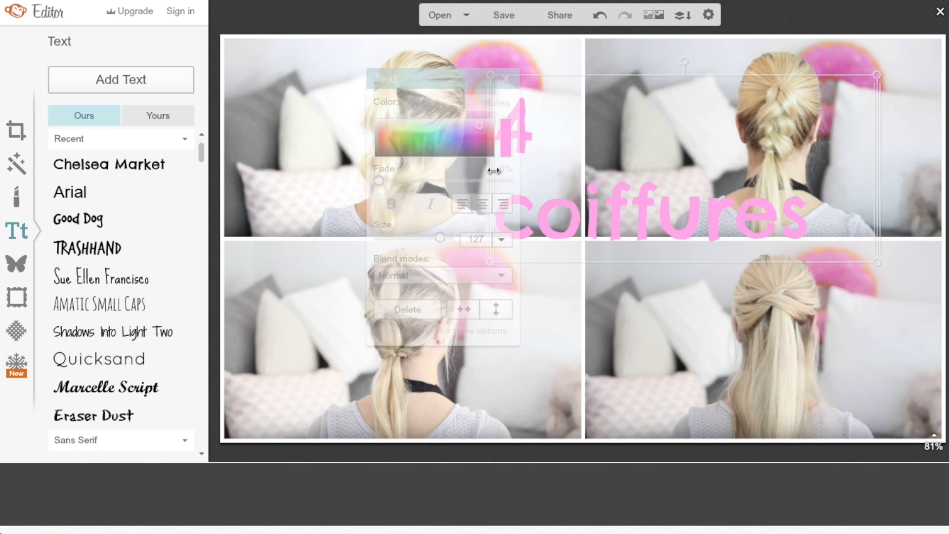
drag(729, 177, 722, 179)
- Add the text "de la rentrée" and place it just below the "4 coiffures" title
click(136, 76)
text(de la rentrée)
drag(576, 232, 549, 257)
drag(367, 126, 295, 132)
- Set "de la rentrée" in La Belle Aurore at size 90 and widen its box so it fits on one line
drag(200, 153, 186, 276)
scroll(187, 272, up, 5)
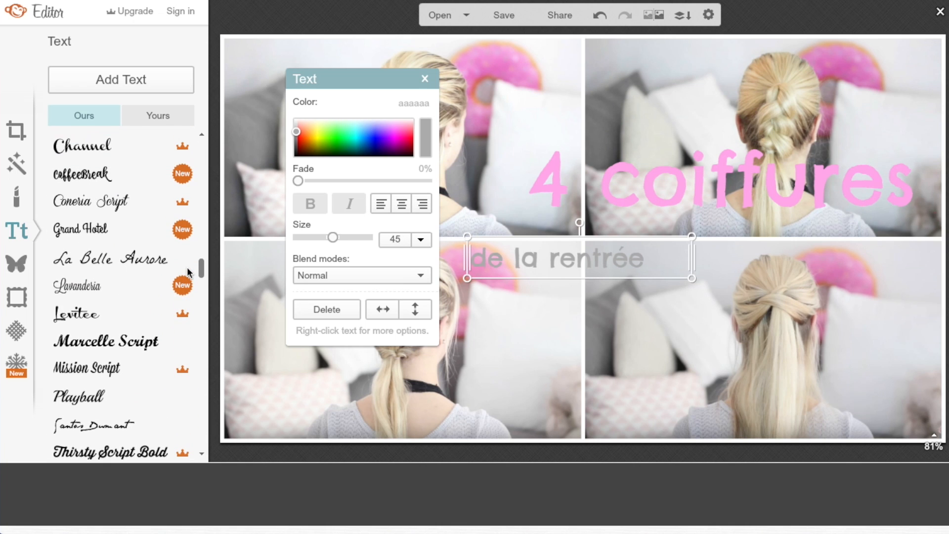
click(147, 265)
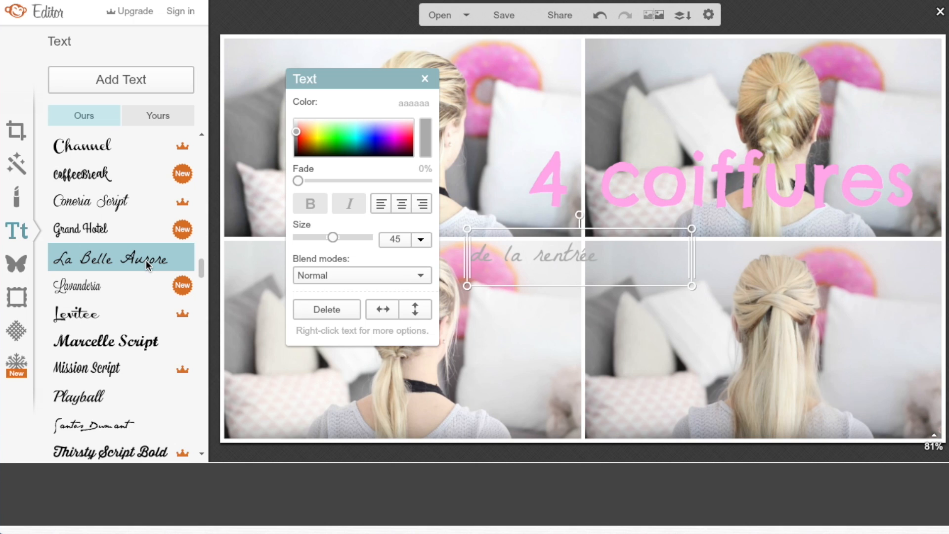
drag(334, 238, 348, 237)
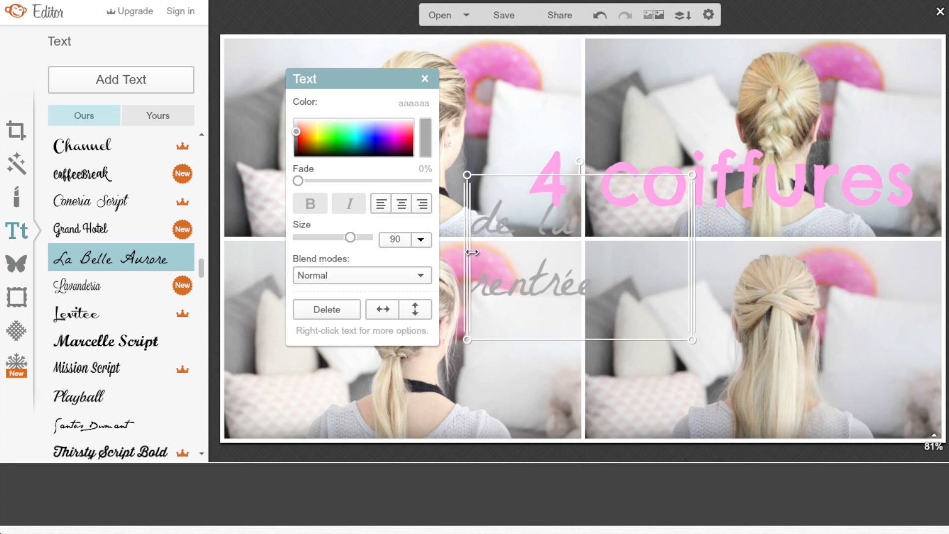
drag(564, 246, 569, 248)
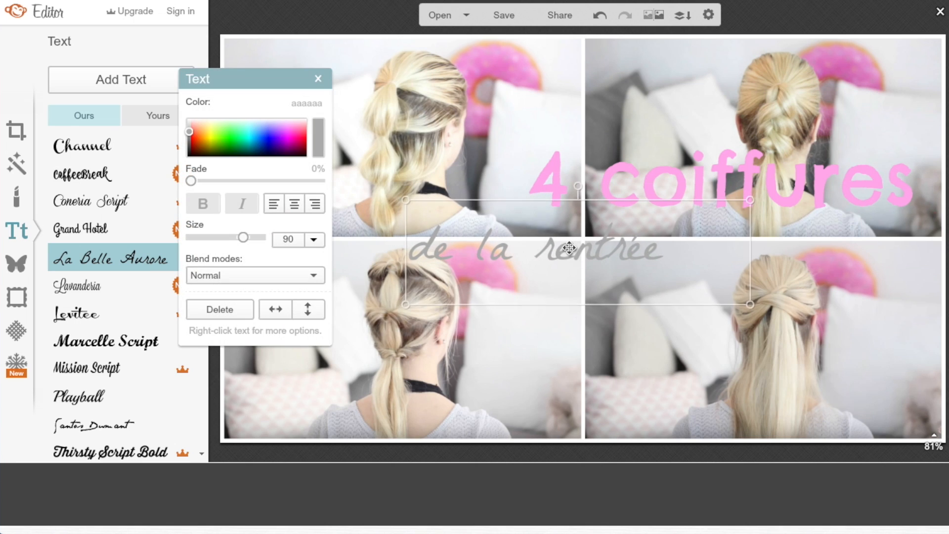
click(717, 191)
- Start the Draw effect with a white brush of size 65 and a low hardness
click(22, 167)
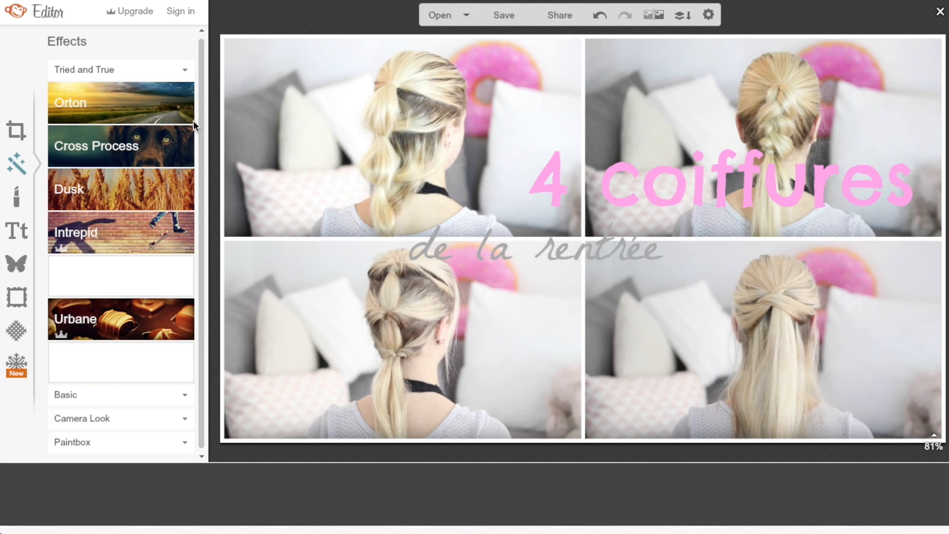
drag(200, 53, 199, 348)
click(149, 319)
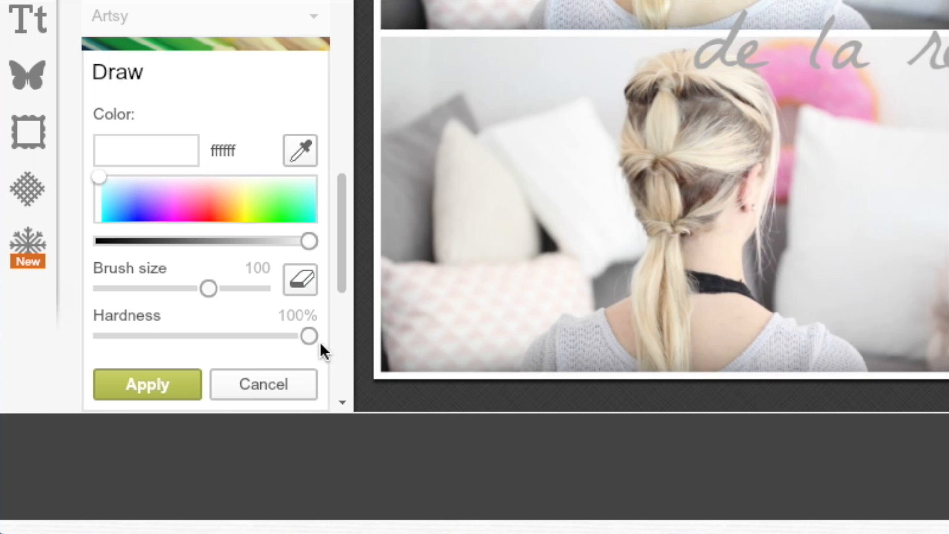
drag(182, 417, 55, 419)
drag(122, 388, 111, 387)
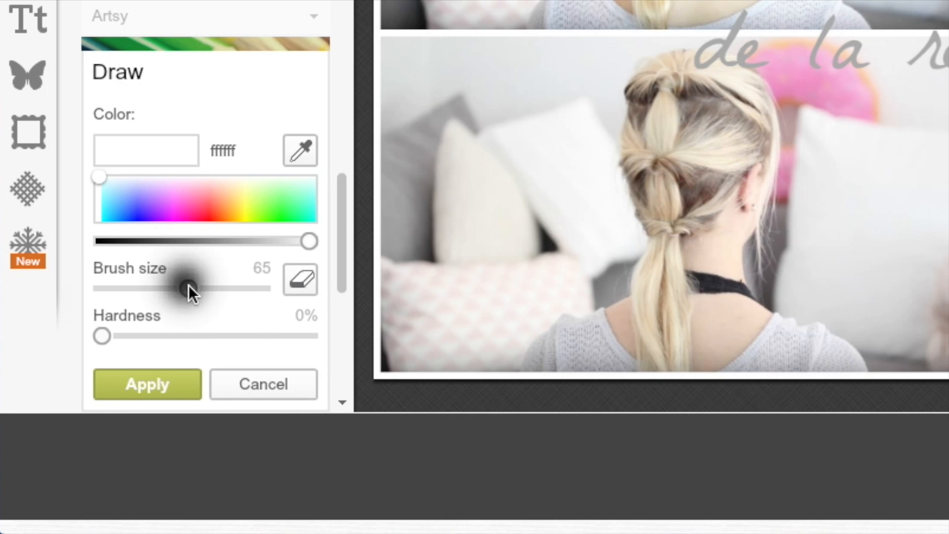
drag(101, 335, 132, 337)
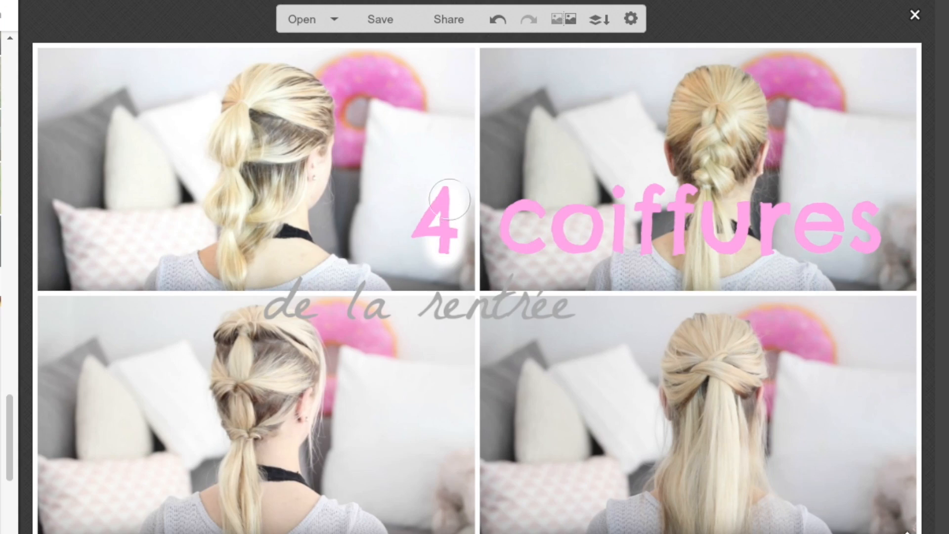
- Paint a soft white glow behind the words "4 coiffures" and "de la rentrée"
mouse_move(522, 205)
mouse_down()
mouse_move(551, 244)
mouse_move(588, 239)
mouse_move(619, 193)
mouse_move(647, 242)
mouse_move(664, 186)
mouse_move(708, 215)
mouse_move(738, 203)
mouse_move(762, 234)
mouse_move(796, 203)
mouse_up()
drag(837, 241, 865, 226)
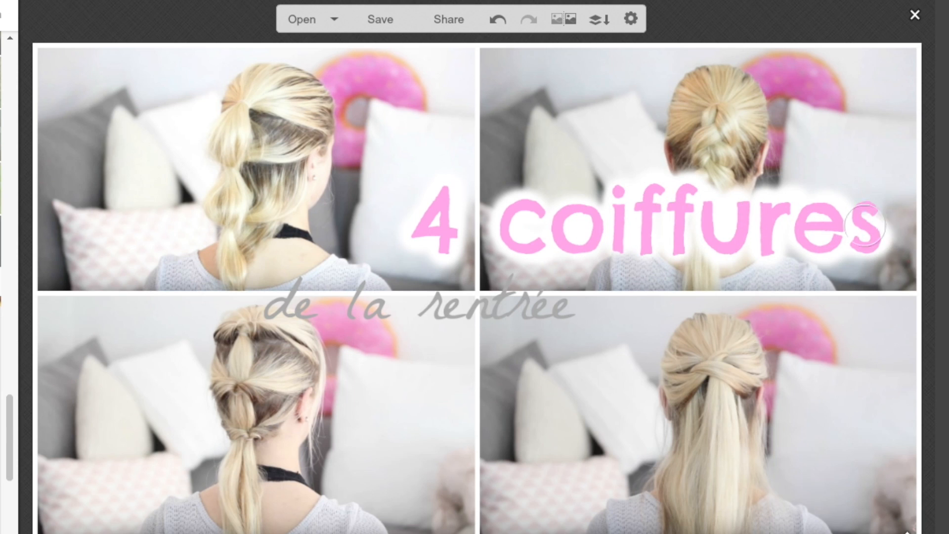
mouse_move(389, 285)
mouse_down()
mouse_move(279, 309)
mouse_move(384, 312)
mouse_up()
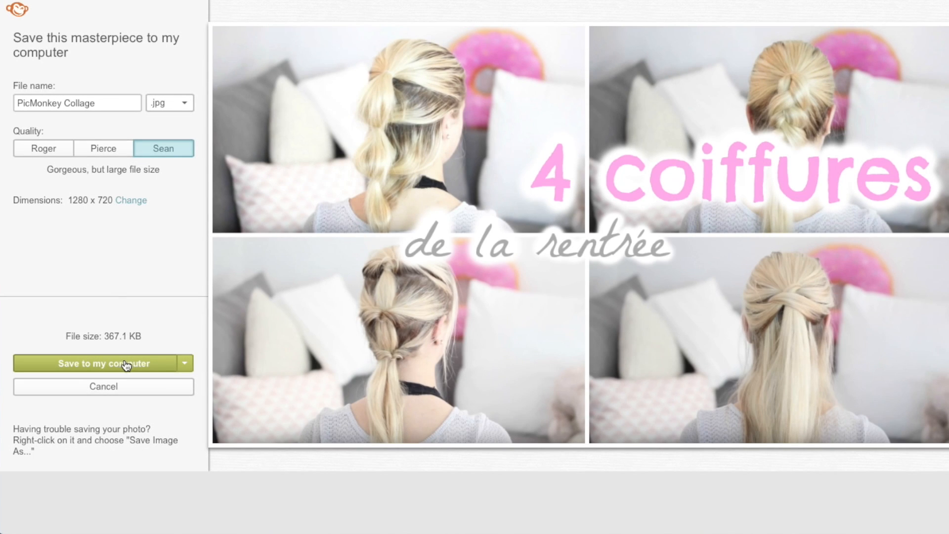
- Save the thumbnail in Sean quality as PicMonkey Collage.jpg in the Bureau folder, replacing the existing file
click(125, 363)
click(678, 159)
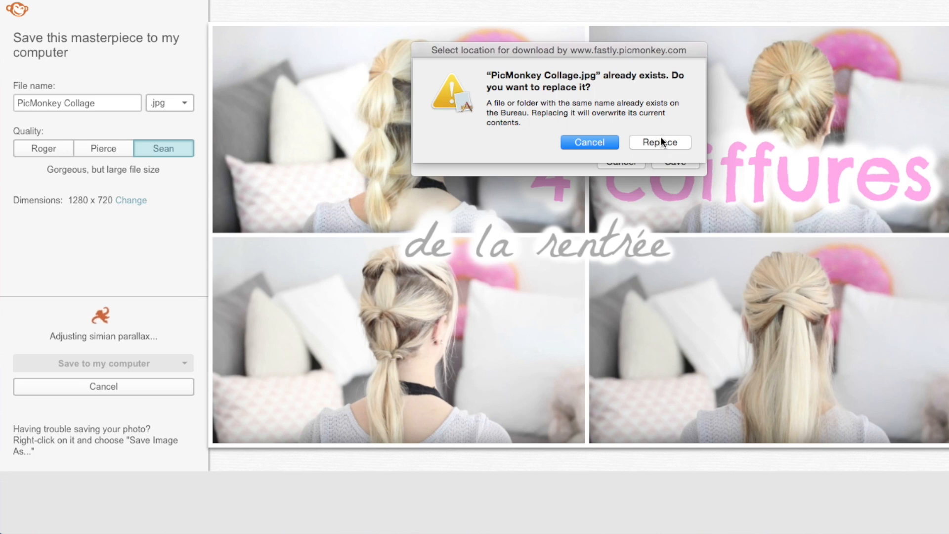
click(659, 143)
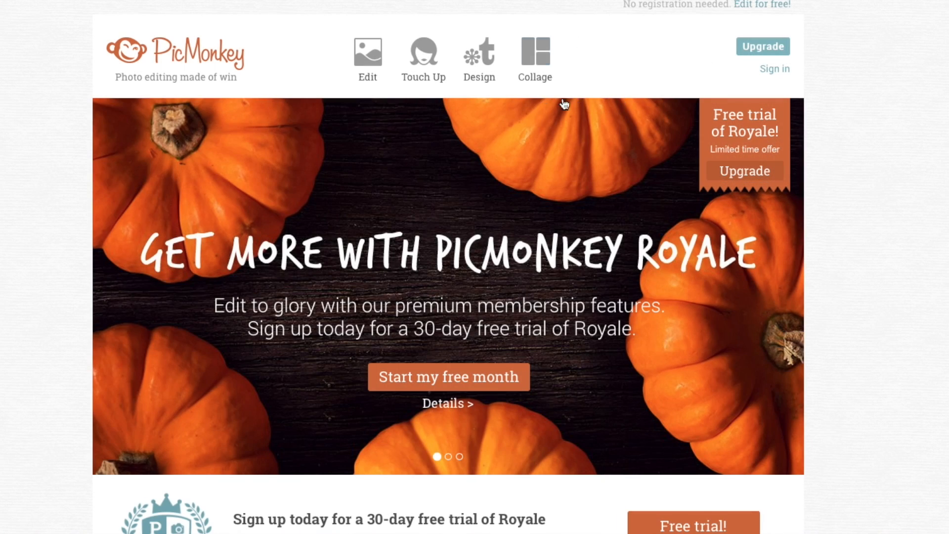
- Create a new blank design canvas with a custom size of 1280 x 720 pixels
click(490, 49)
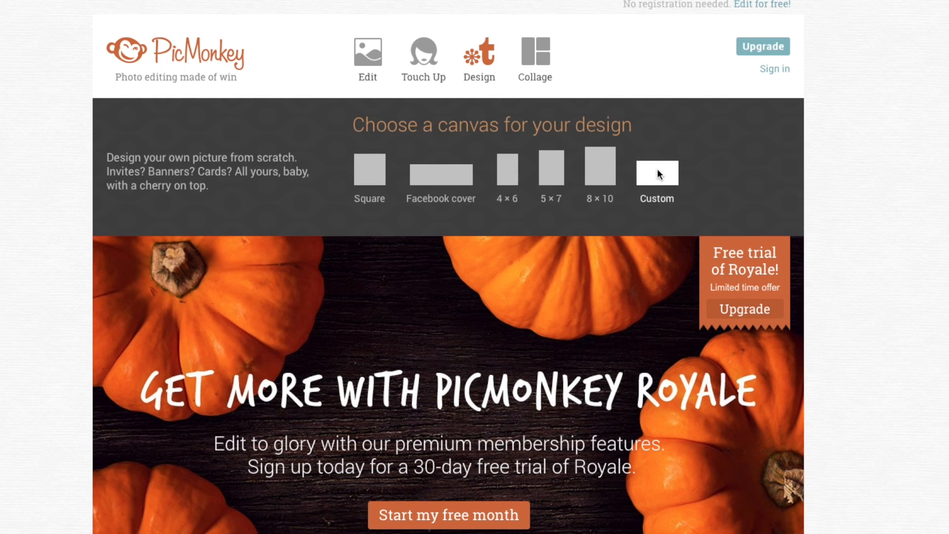
click(657, 171)
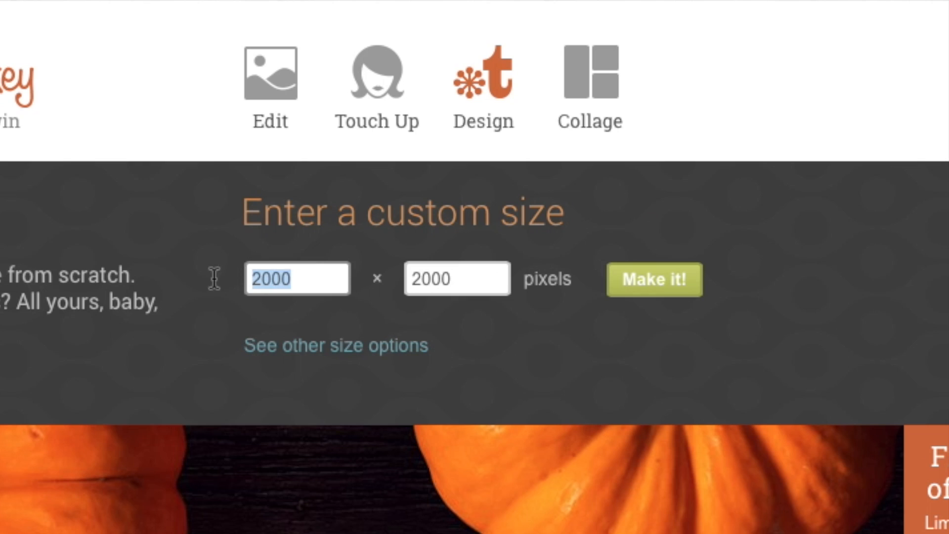
text(1280)
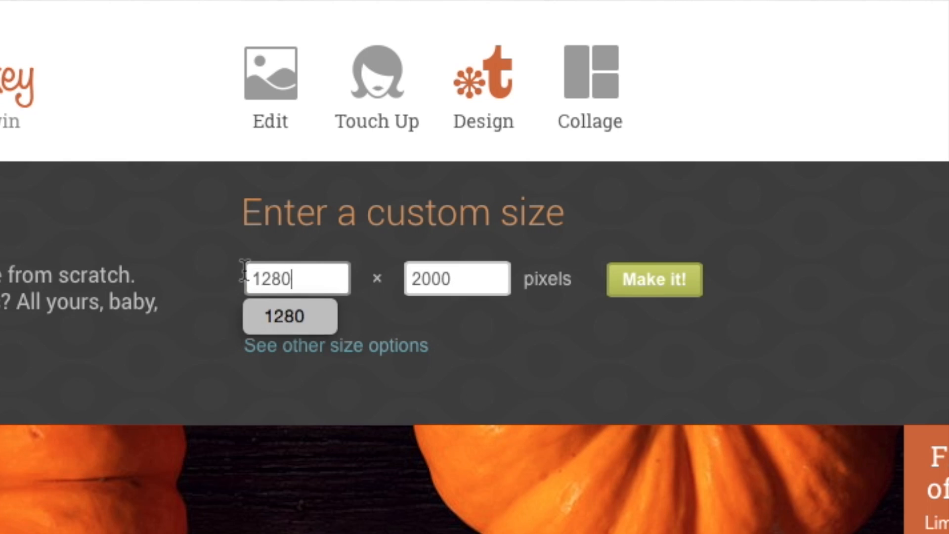
key(Tab)
text(720)
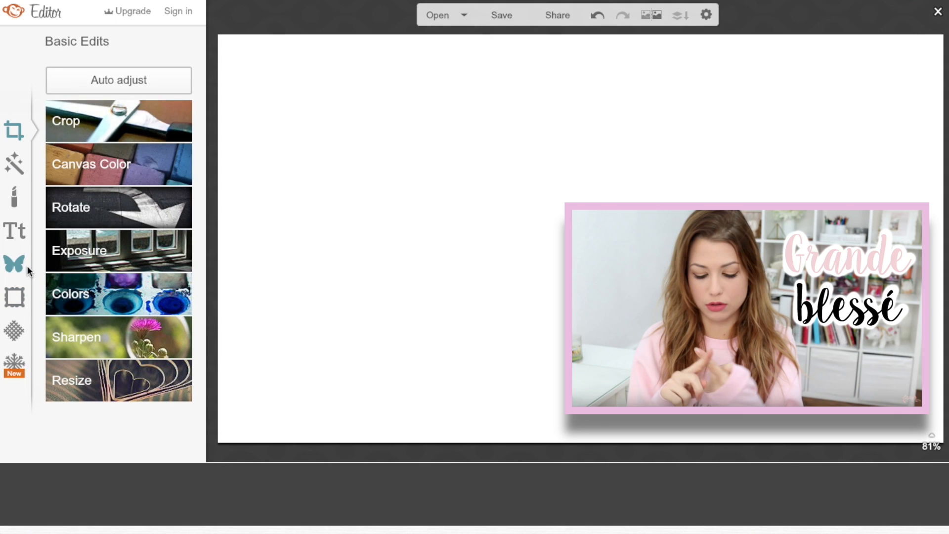
- Add the photo of the woman in the pink sweater to the canvas as a custom overlay from the computer
click(26, 265)
click(130, 85)
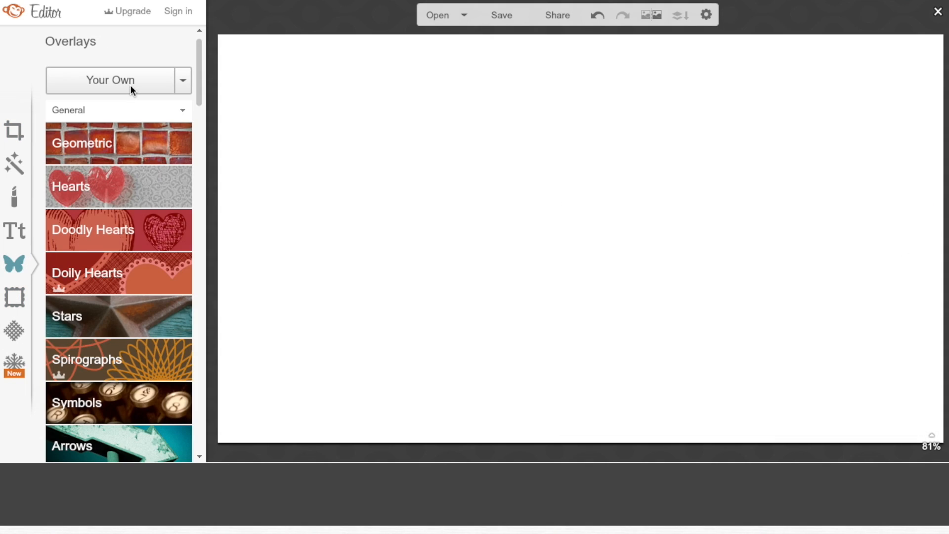
click(624, 151)
click(767, 293)
- Enlarge and position the photo overlay so it covers the whole canvas and combine it with the background
drag(661, 250, 946, 456)
drag(593, 297, 566, 285)
click(161, 79)
drag(547, 220, 483, 225)
click(139, 79)
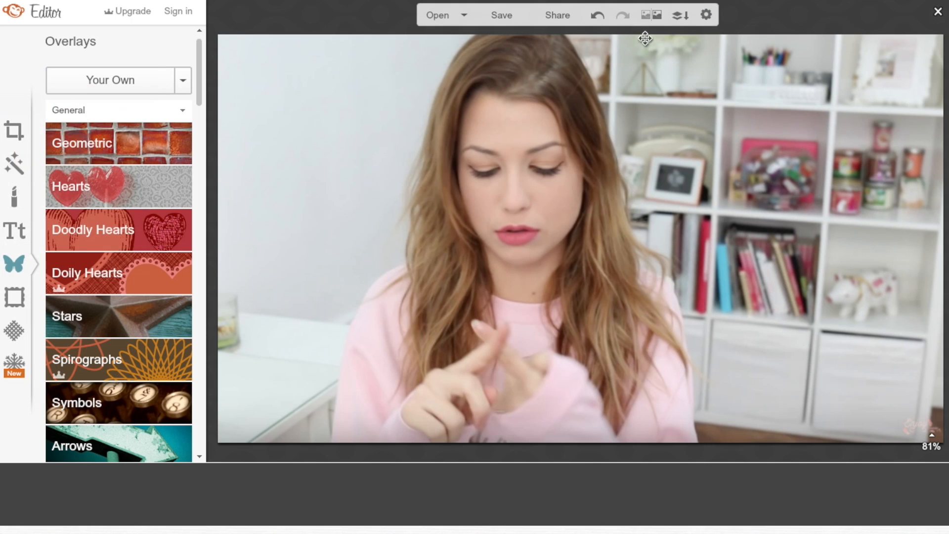
click(681, 16)
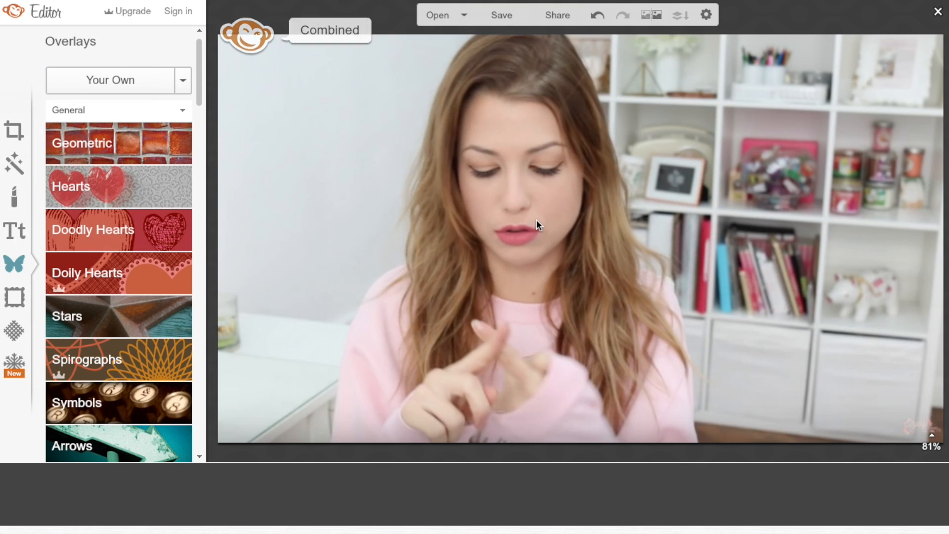
- Add the text "Grande" over the shelves beside the woman
click(15, 231)
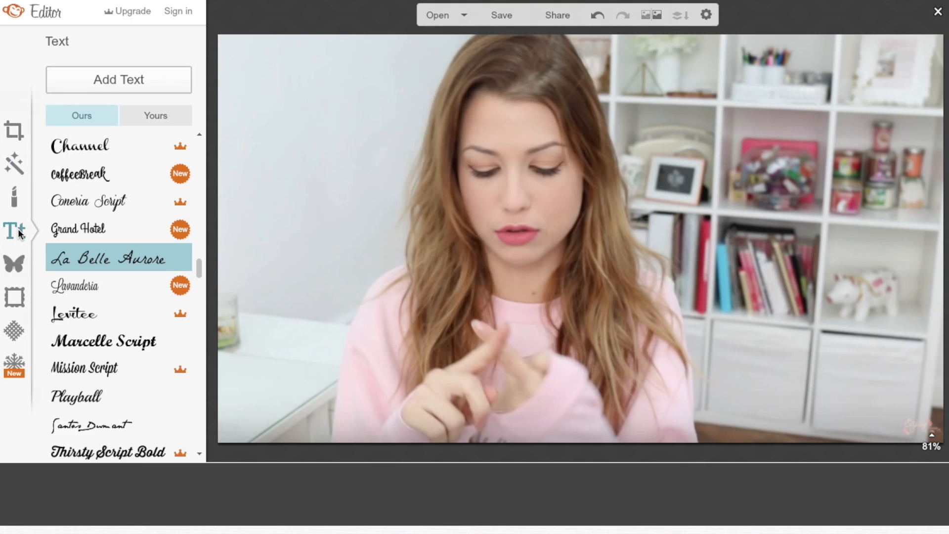
click(138, 80)
drag(556, 217, 707, 196)
click(716, 190)
text(Grande)
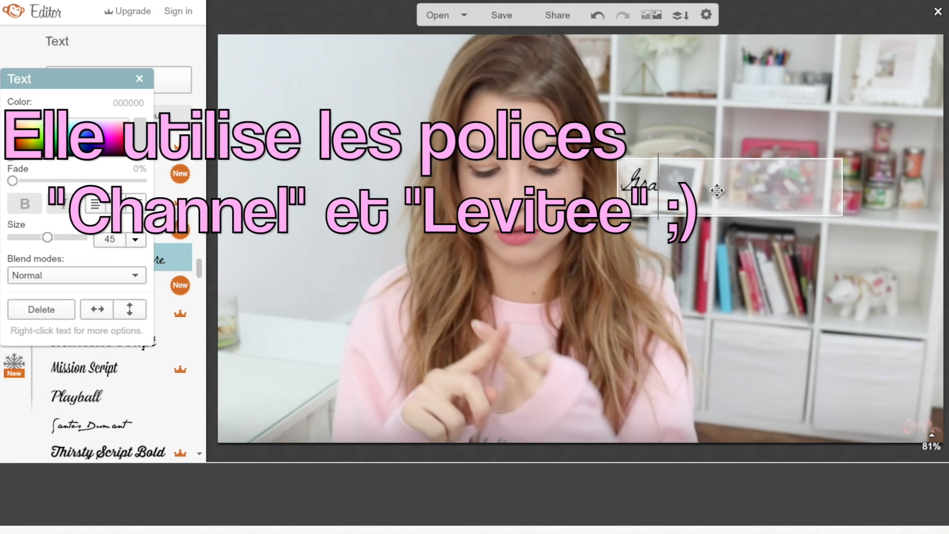
click(673, 281)
- Change the font of "Grande" to Sweet Pea from the fonts installed on the computer
drag(121, 79, 381, 87)
click(156, 115)
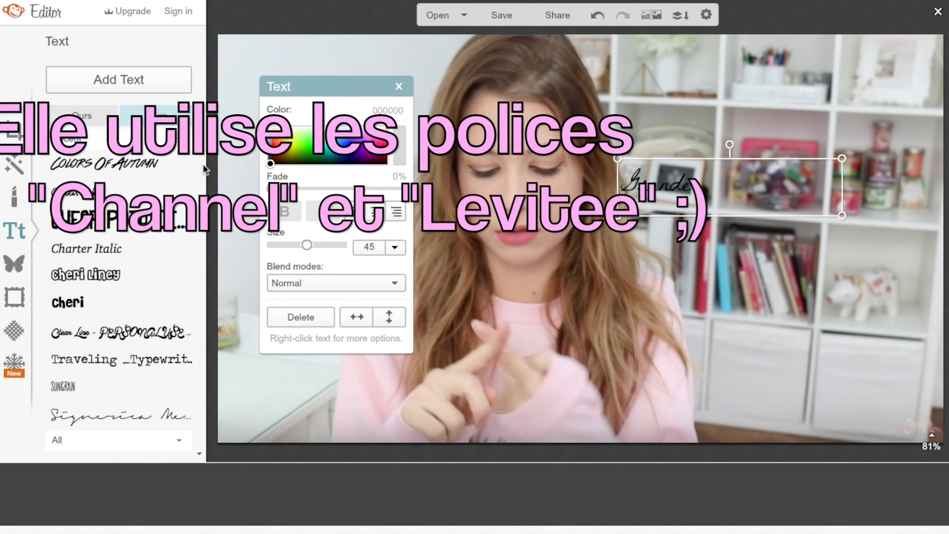
scroll(206, 397, down, 10)
scroll(206, 398, down, 15)
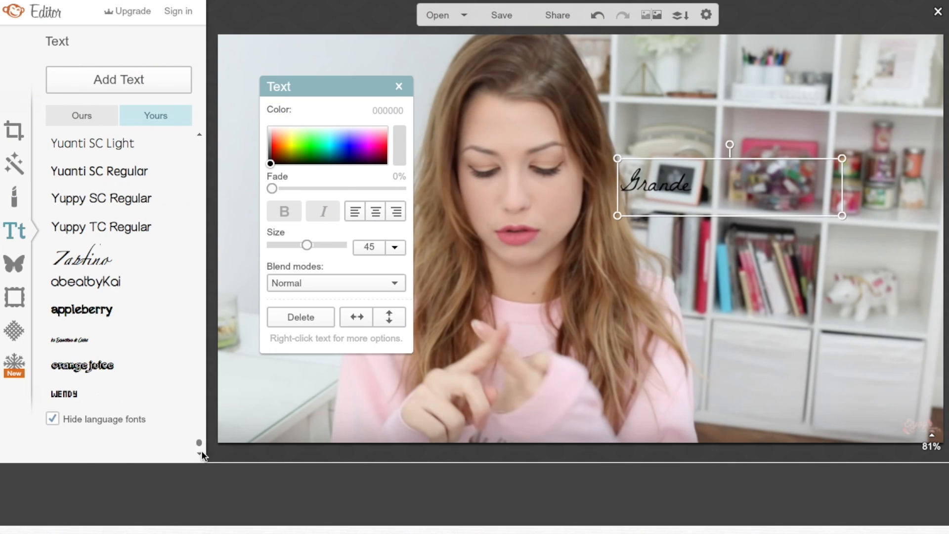
scroll(171, 420, up, 10)
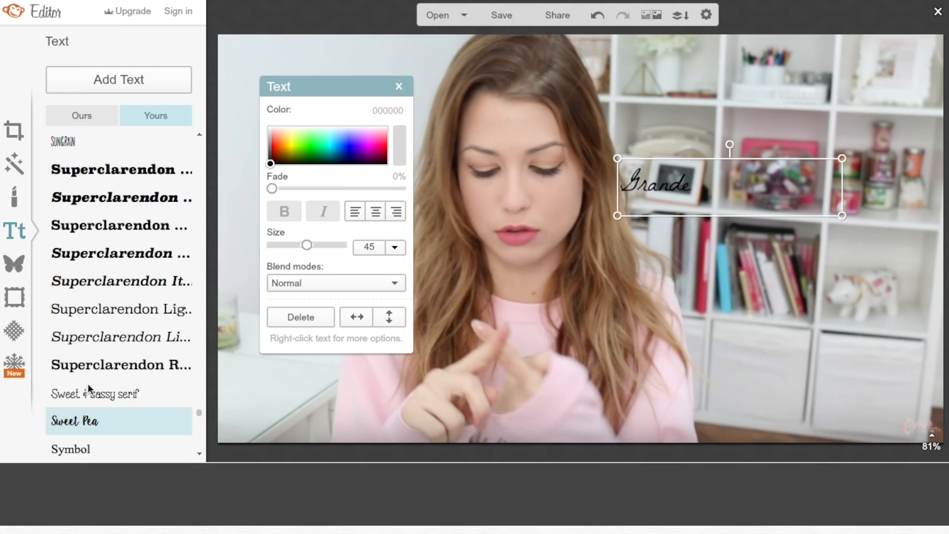
scroll(199, 412, up, 1)
drag(200, 412, 201, 414)
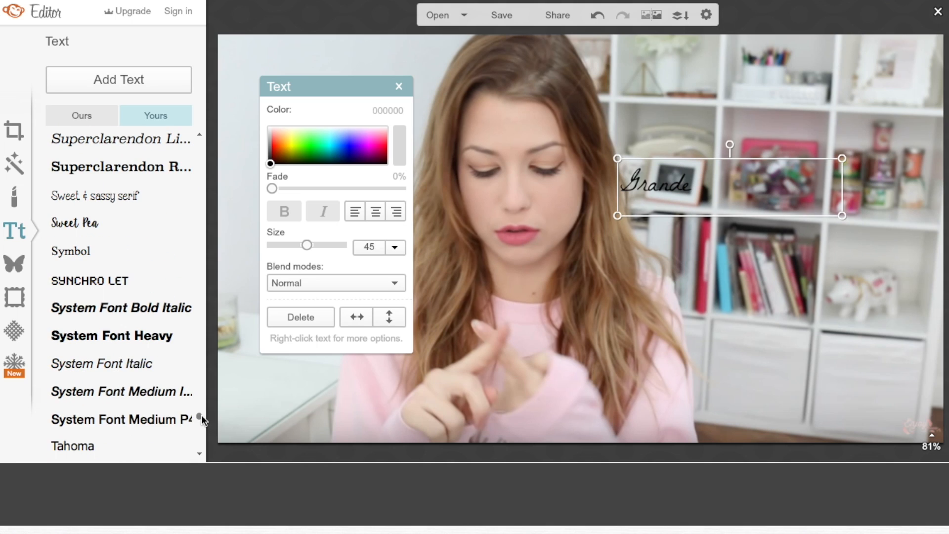
click(105, 220)
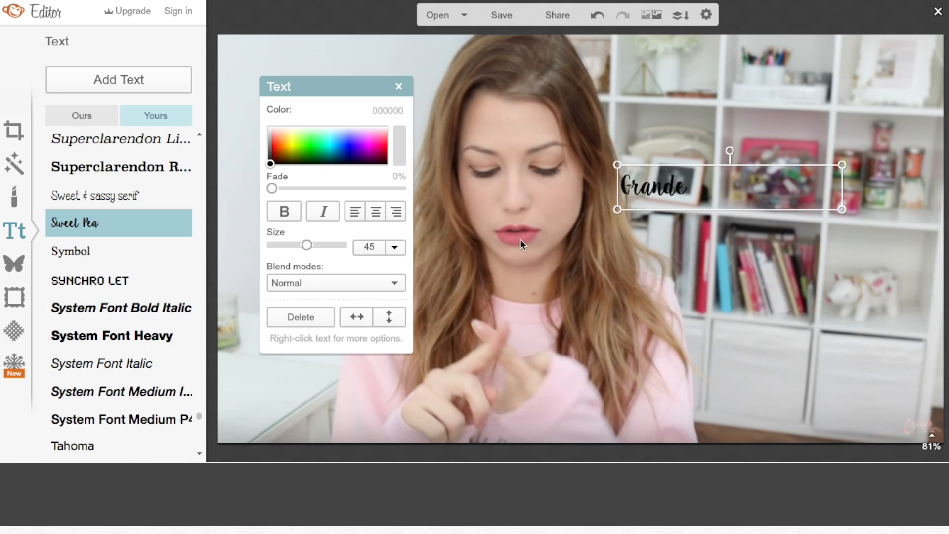
- Enlarge "Grande" and move it over the upper shelves beside the woman
drag(306, 245, 333, 245)
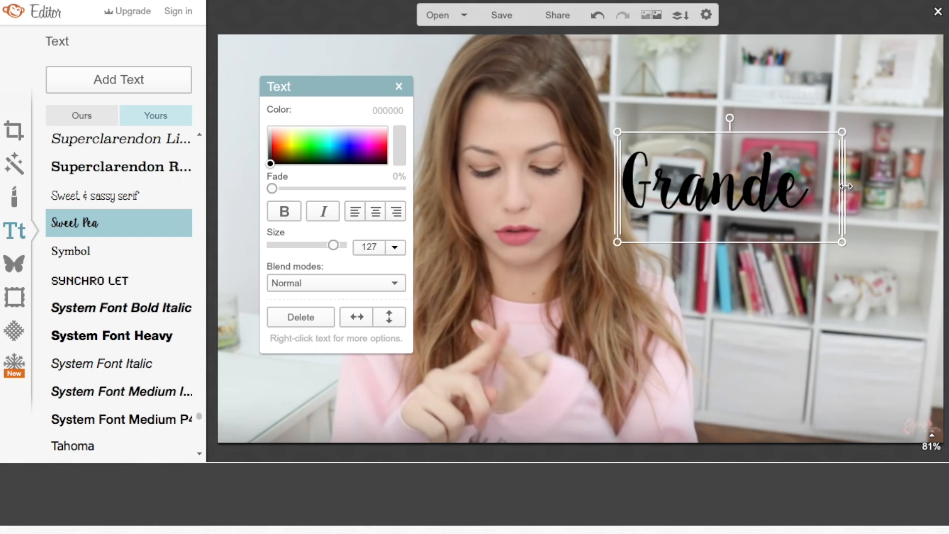
drag(777, 185, 855, 137)
drag(334, 245, 336, 245)
drag(795, 139, 776, 142)
click(399, 86)
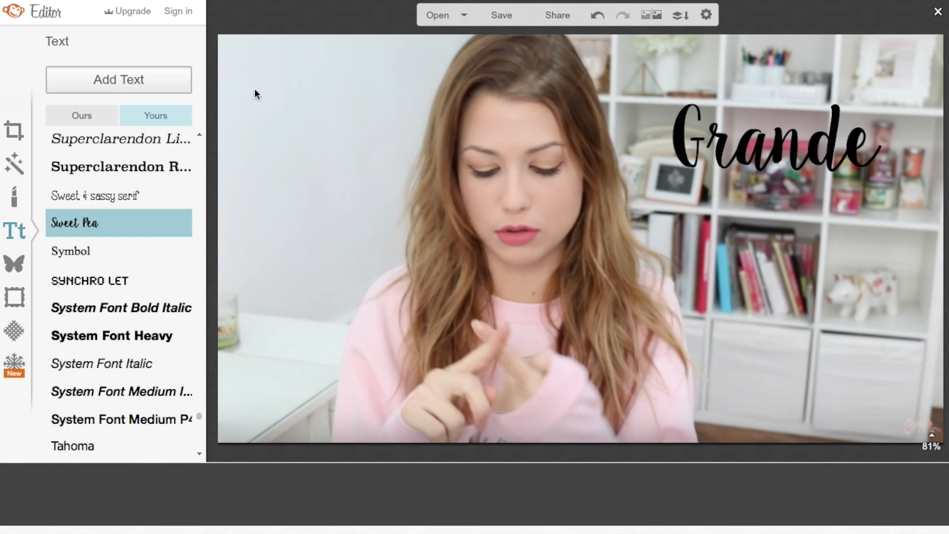
- Add the text "blessé" at size 179, widen it to one line and place it below "Grande"
click(145, 84)
drag(604, 185, 844, 222)
drag(306, 245, 340, 249)
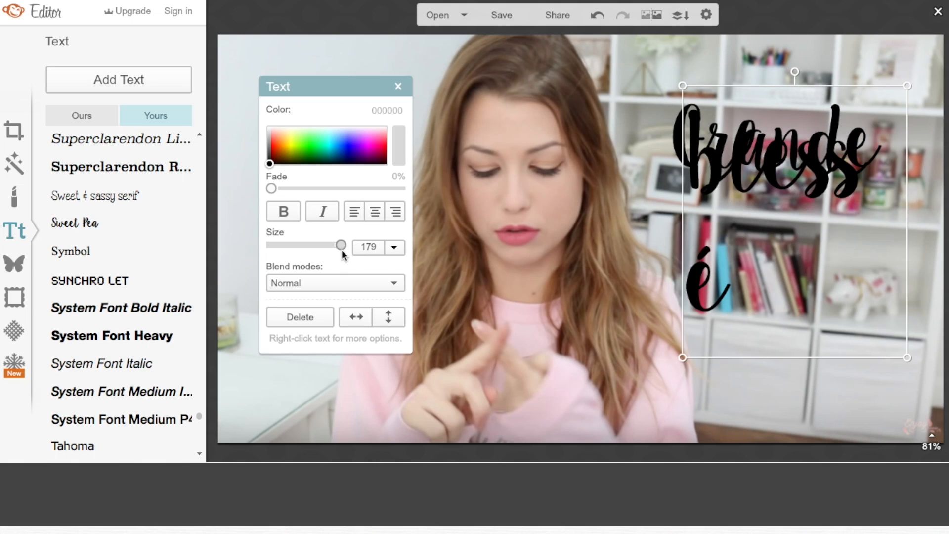
drag(679, 354, 662, 352)
drag(738, 223, 744, 230)
- Enlarge "Grande" to size 179 and arrange it and "blessé" as two stacked lines over the shelves
click(761, 141)
drag(306, 244, 311, 245)
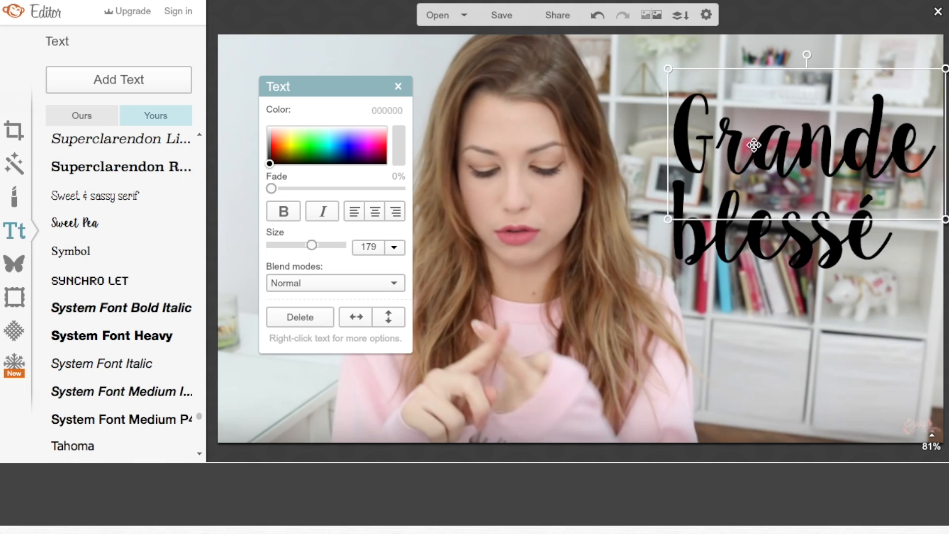
drag(781, 143, 768, 134)
drag(738, 239, 751, 245)
click(398, 86)
- Recolour the word "Grande" to pale pink ffe0f4
click(851, 198)
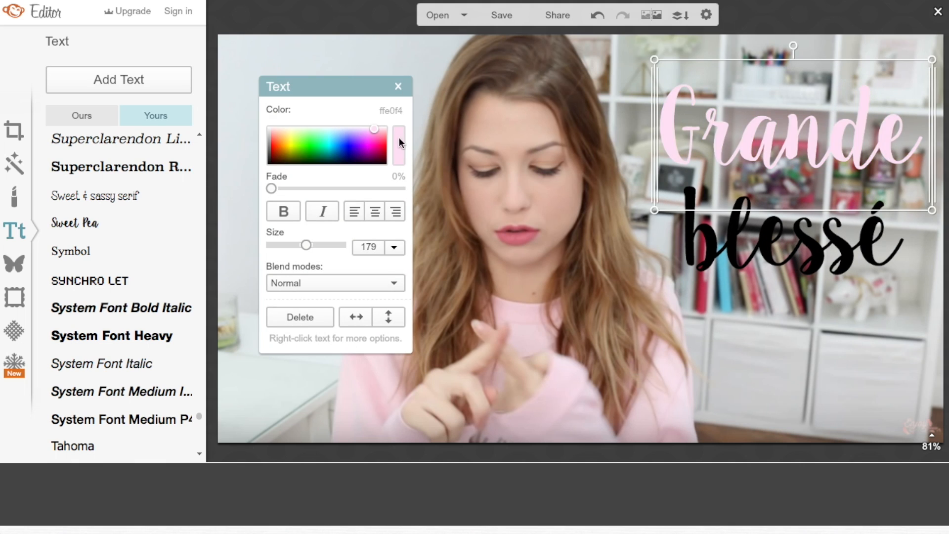
- Draw a white outline around "blessé" and "Grande" with the Draw effect at brush size 47 and hardness 57%
click(399, 86)
click(22, 169)
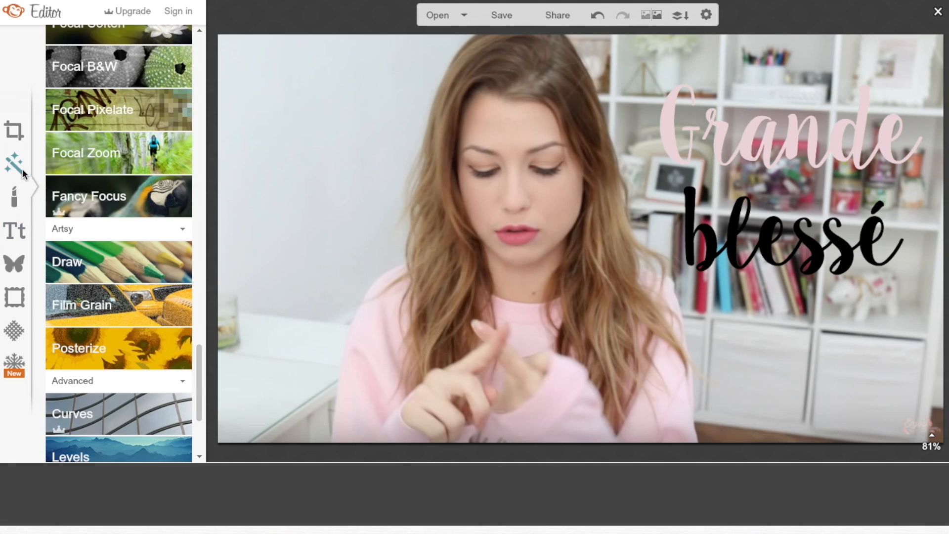
click(103, 250)
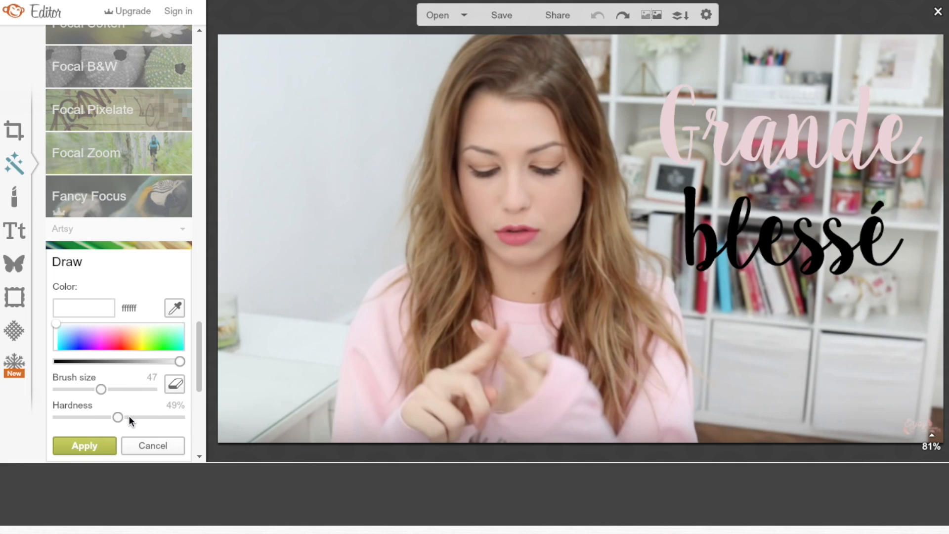
drag(118, 416, 127, 417)
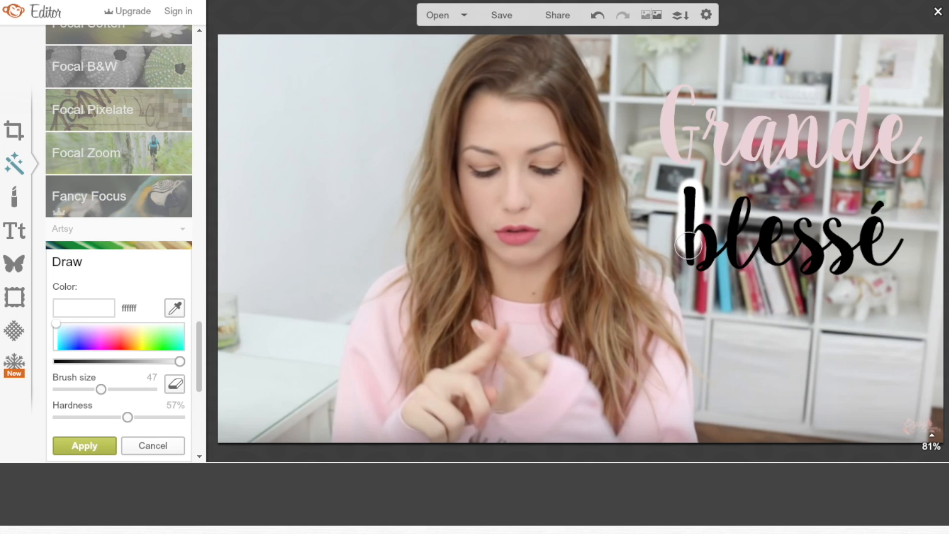
mouse_move(740, 264)
mouse_down()
mouse_move(772, 247)
mouse_move(818, 261)
mouse_up()
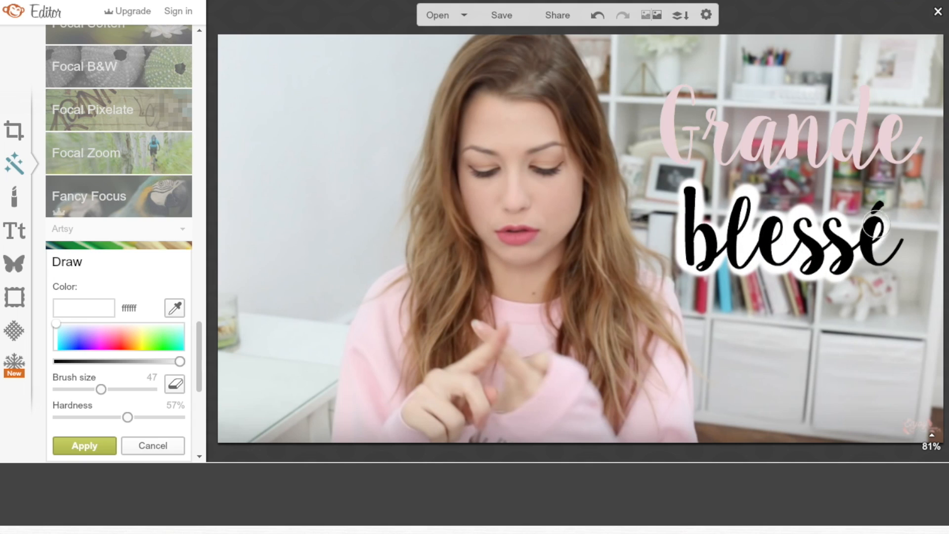
mouse_move(669, 156)
mouse_down()
mouse_move(709, 117)
mouse_move(764, 119)
mouse_up()
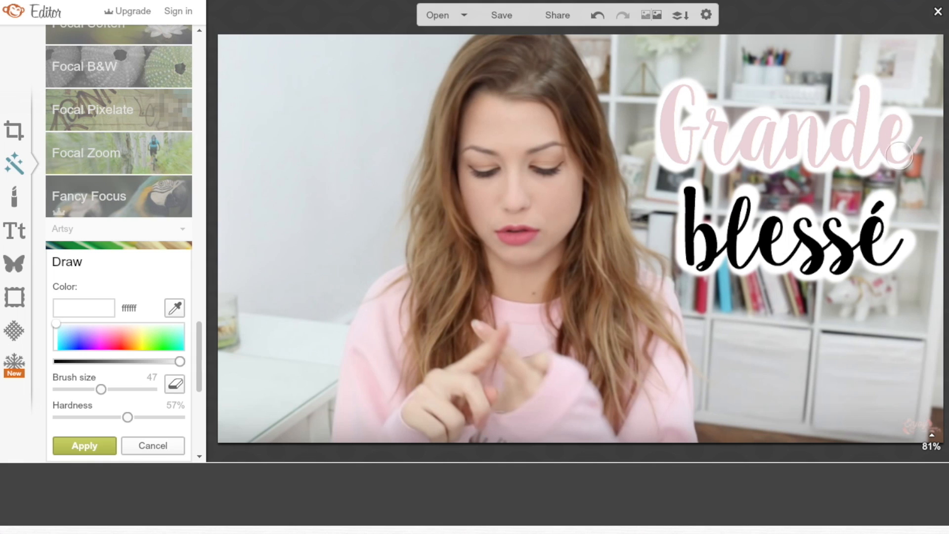
- Recolour "Grande" with a pale pink sampled from the photo
click(669, 132)
click(401, 153)
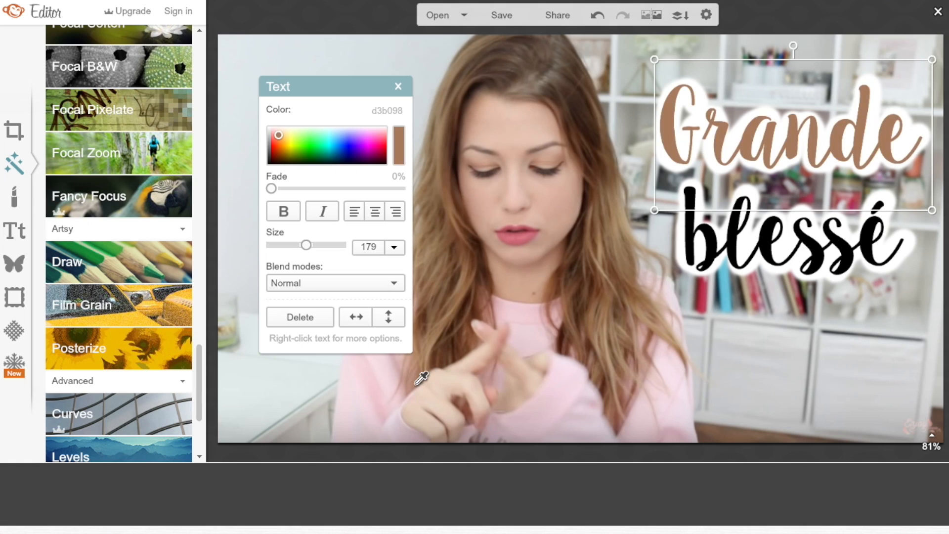
click(532, 130)
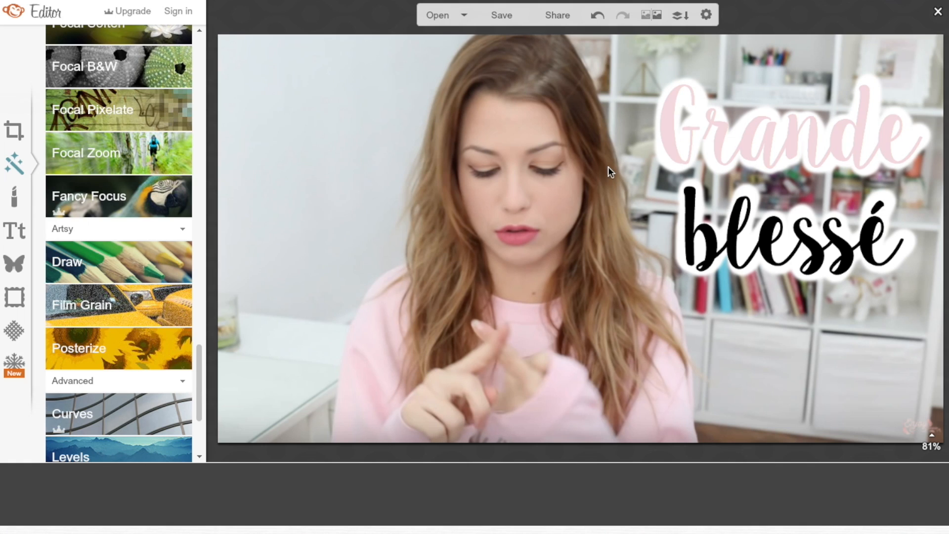
- Adjust the image's exposure with contrast 11 and brightness 4
click(19, 134)
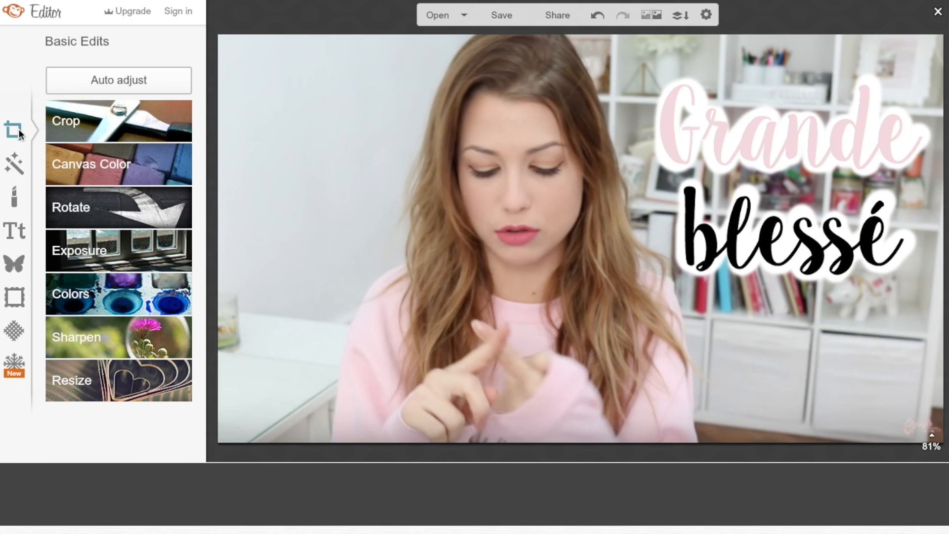
click(105, 249)
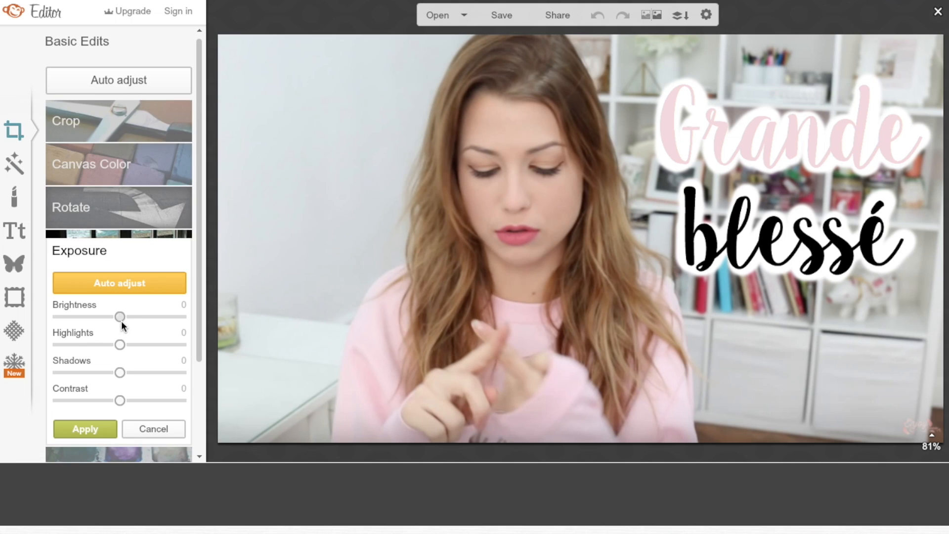
drag(121, 397, 127, 400)
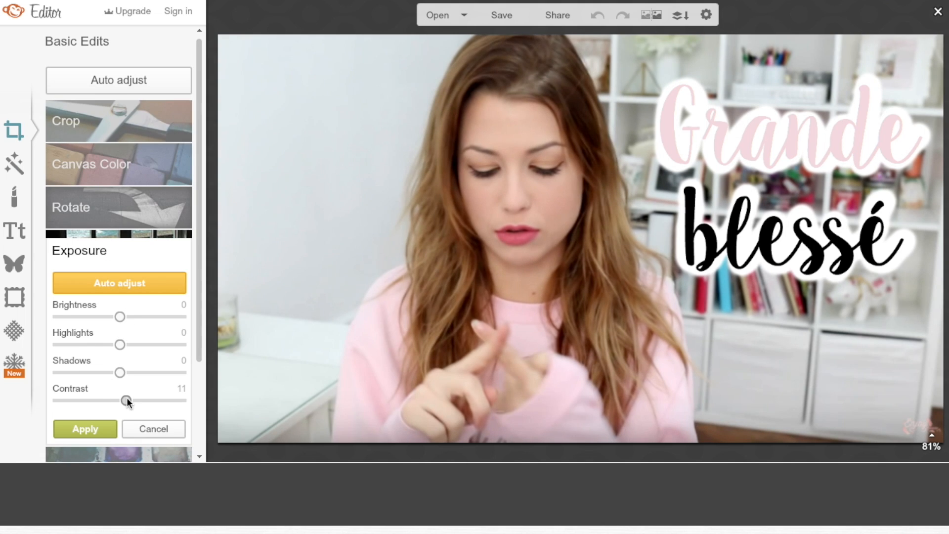
drag(119, 316, 122, 316)
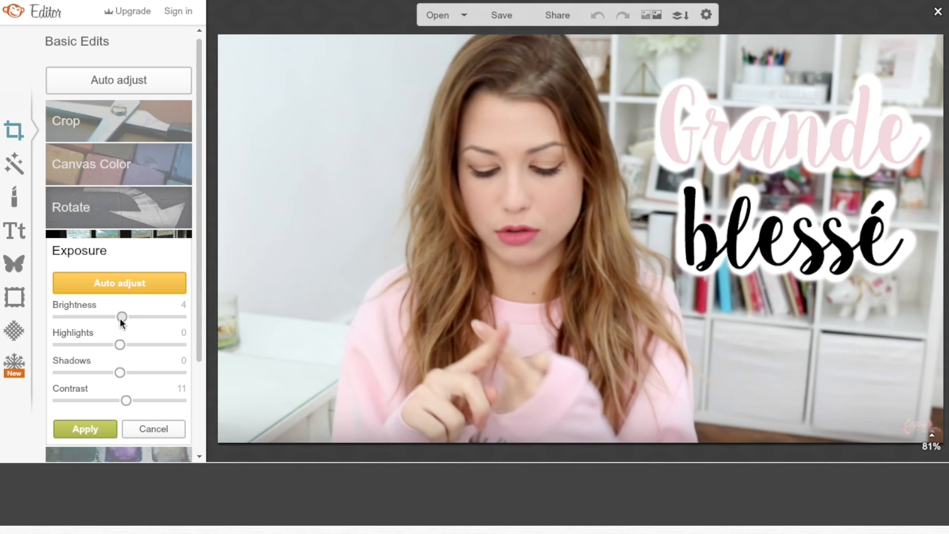
- Save the "Grande blessé" thumbnail to the computer as a 1280 x 720 .jpg at Sean quality
click(496, 17)
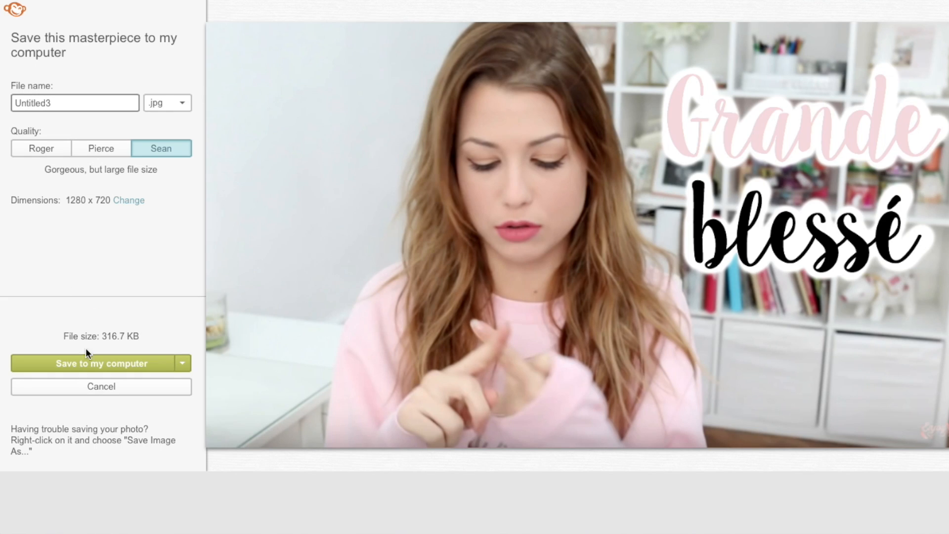
click(84, 365)
click(670, 160)
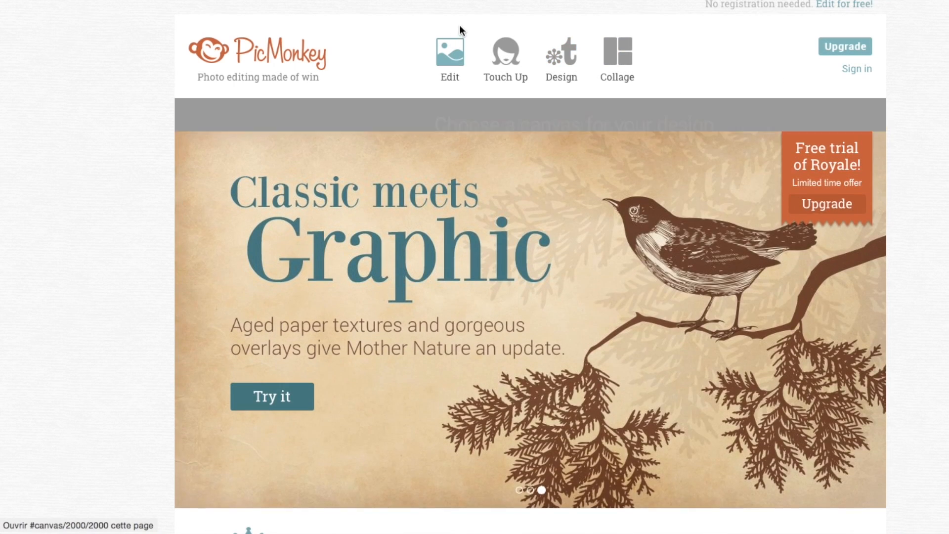
- Create a new blank design on a custom 1280 x 720 canvas
mouse_move(567, 46)
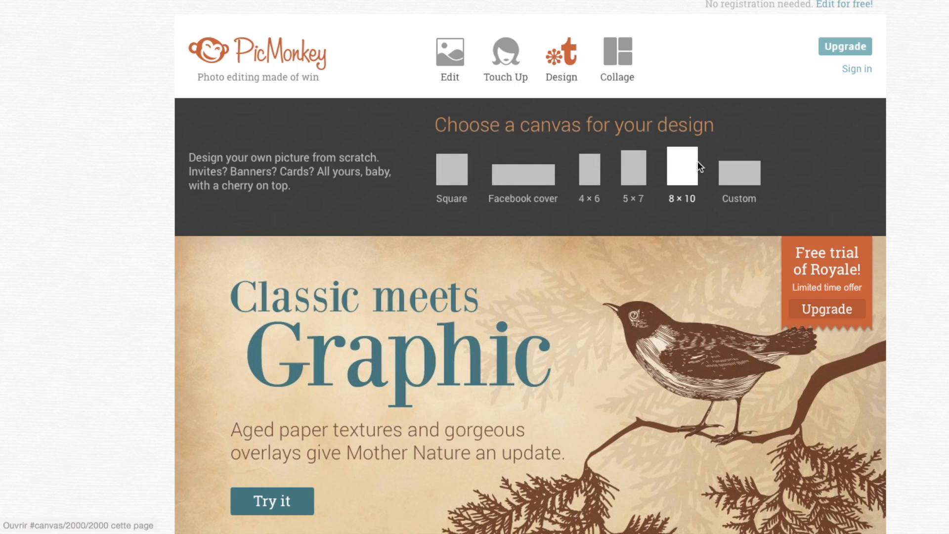
click(749, 169)
click(649, 159)
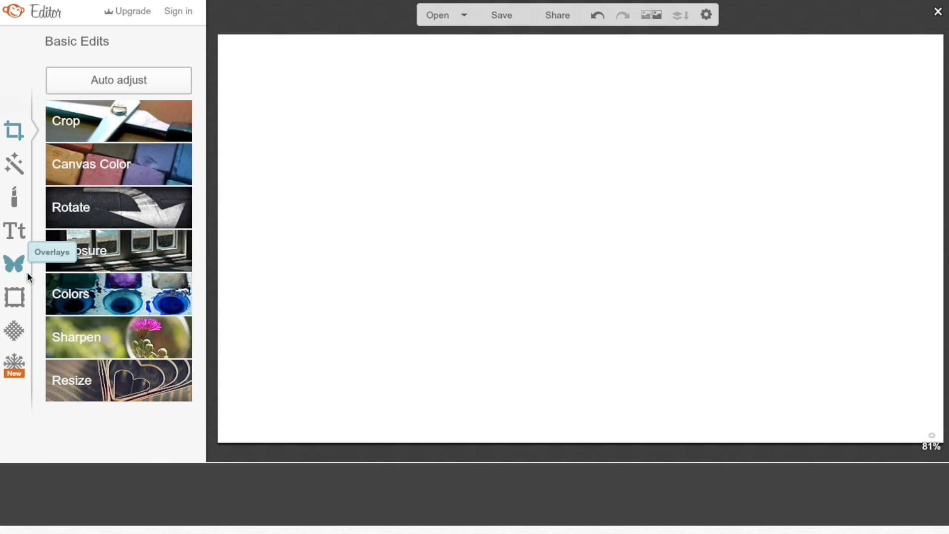
- Add the screenshot of the dancing couple from the desktop as an overlay of your own
click(23, 272)
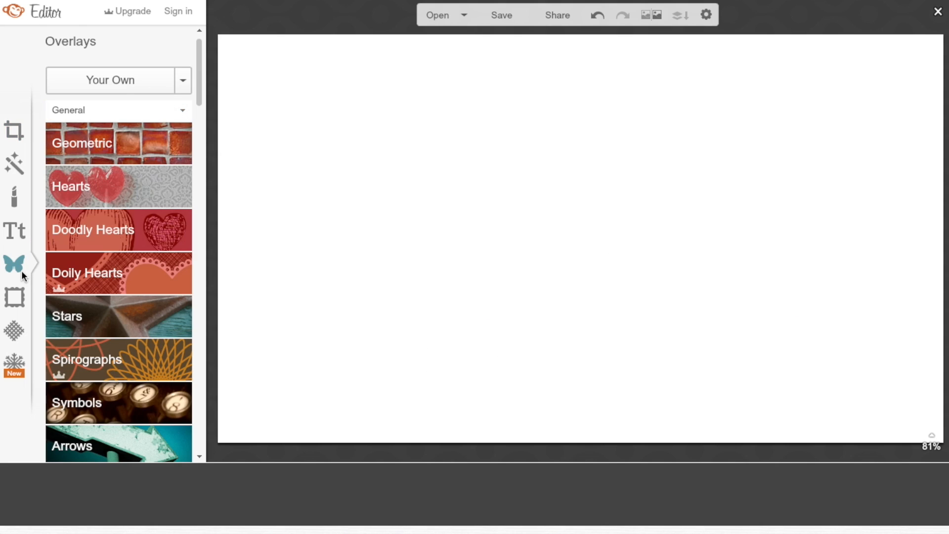
click(129, 81)
click(531, 157)
click(771, 292)
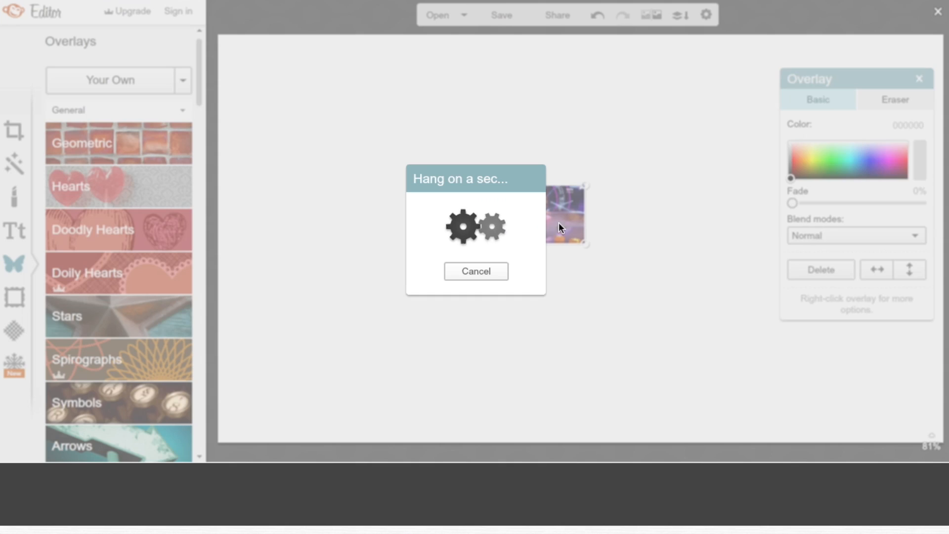
- Enlarge the dancers' photo to cover the whole canvas and flatten it into the background
drag(448, 152, 275, 64)
drag(333, 94, 947, 449)
drag(768, 304, 733, 298)
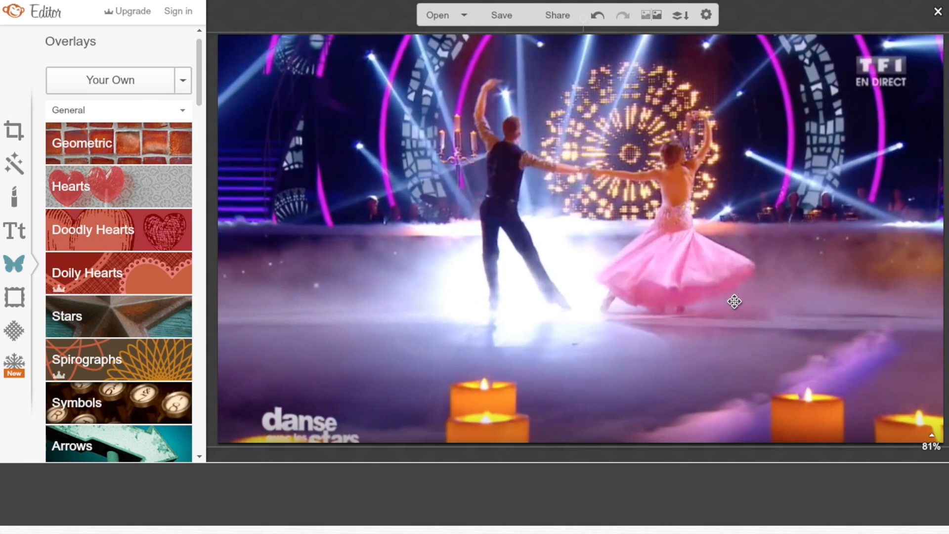
click(155, 79)
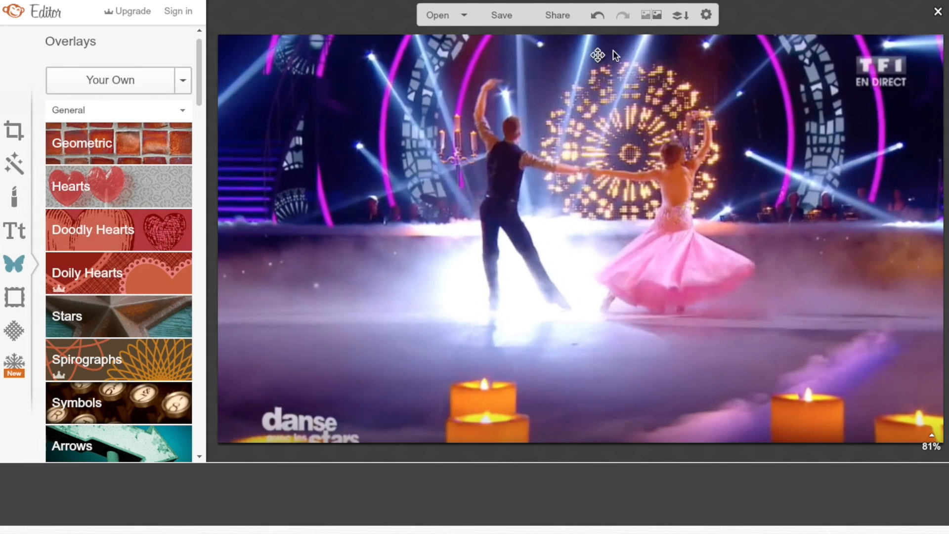
click(678, 15)
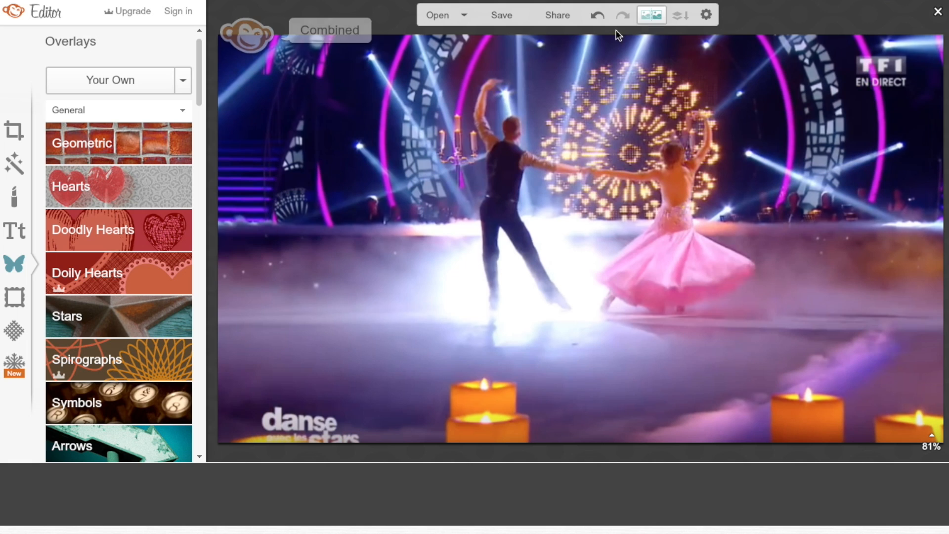
- Add the straight ribbon banner with notched ends from the Banners overlays and place it below the dancers
drag(203, 81, 200, 271)
click(169, 261)
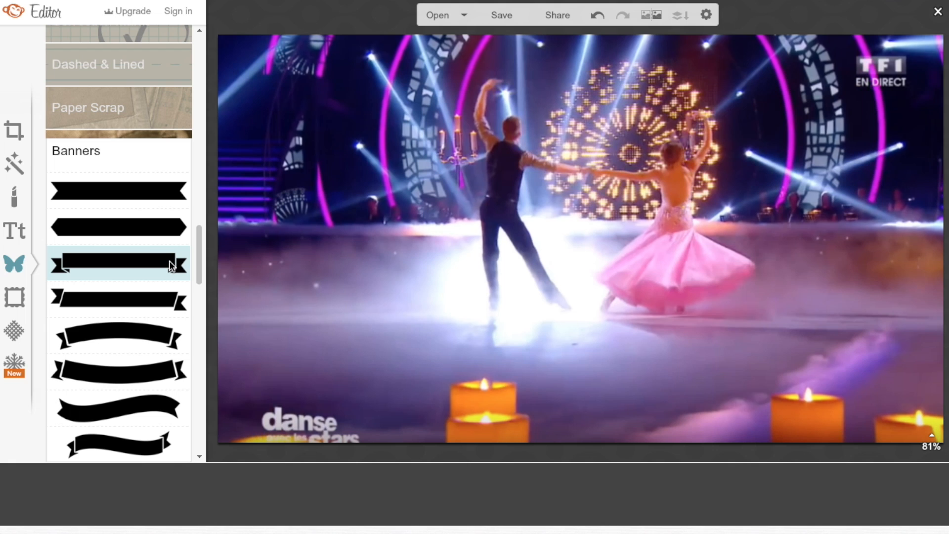
click(156, 189)
drag(418, 238, 131, 240)
drag(475, 235, 593, 381)
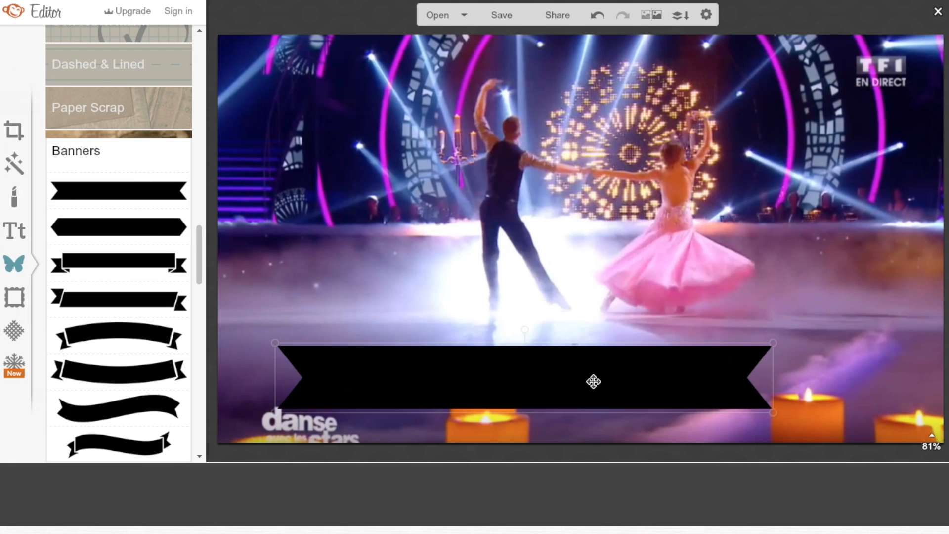
- Enlarge the banner to nearly the full canvas width and position it across the lower part of the photo
drag(772, 377, 926, 359)
drag(834, 370, 822, 379)
drag(915, 365, 926, 366)
drag(849, 371, 848, 365)
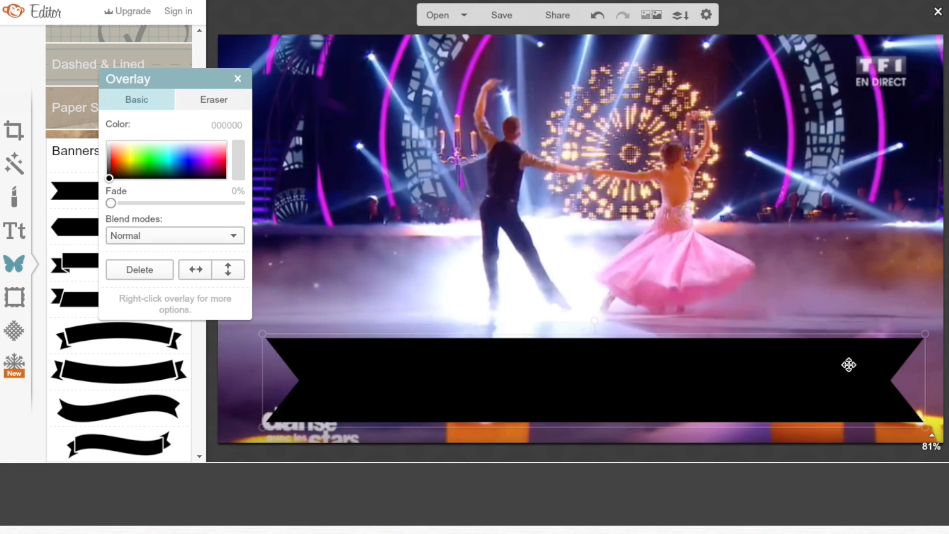
- Recolour the banner white and fine-tune its size across the lower part of the photo
click(194, 141)
drag(238, 79, 309, 77)
click(464, 365)
drag(260, 333, 248, 331)
click(221, 76)
- Add the text "Robe de princesse" on the banner, widen its text box to the banner's length and centre the text
click(19, 231)
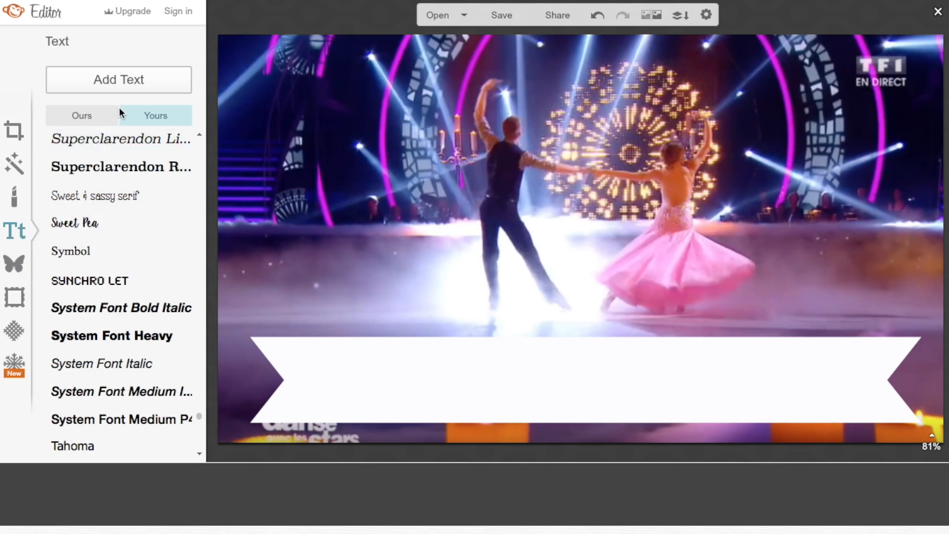
click(127, 81)
text(Robe de princesse)
drag(523, 261, 379, 381)
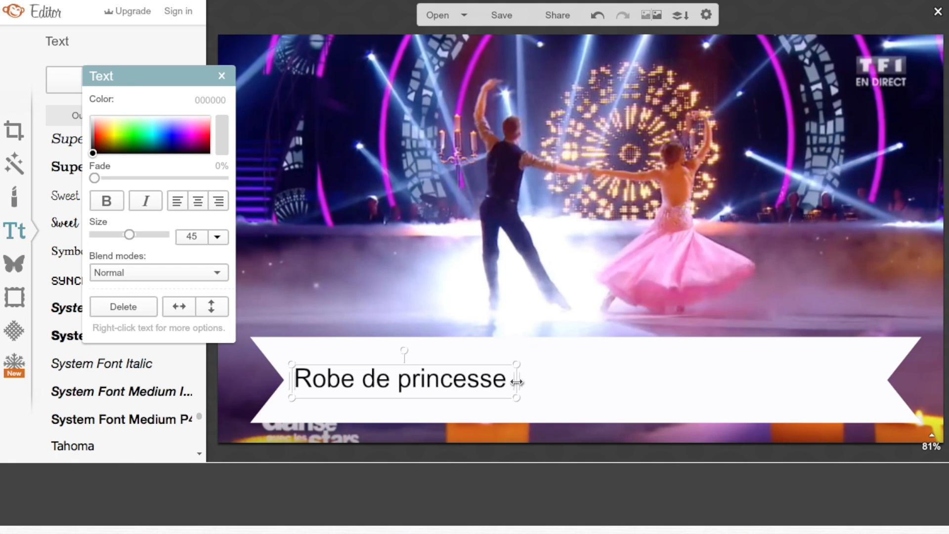
drag(165, 76, 311, 53)
click(348, 176)
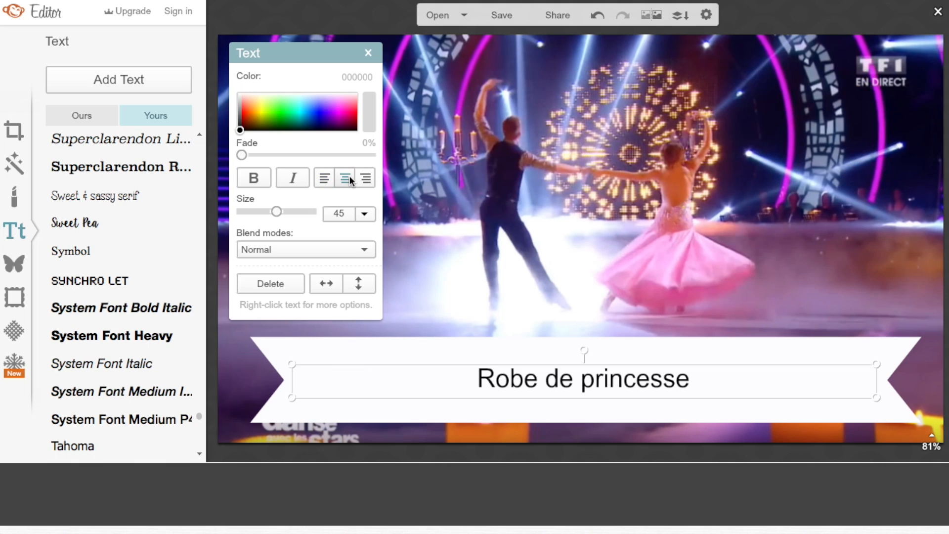
- Set "Robe de princesse" in the Sweet Pea font at size 127 and position it on the white banner
click(96, 225)
drag(276, 211, 302, 212)
drag(436, 351, 429, 371)
drag(604, 375, 606, 374)
click(824, 424)
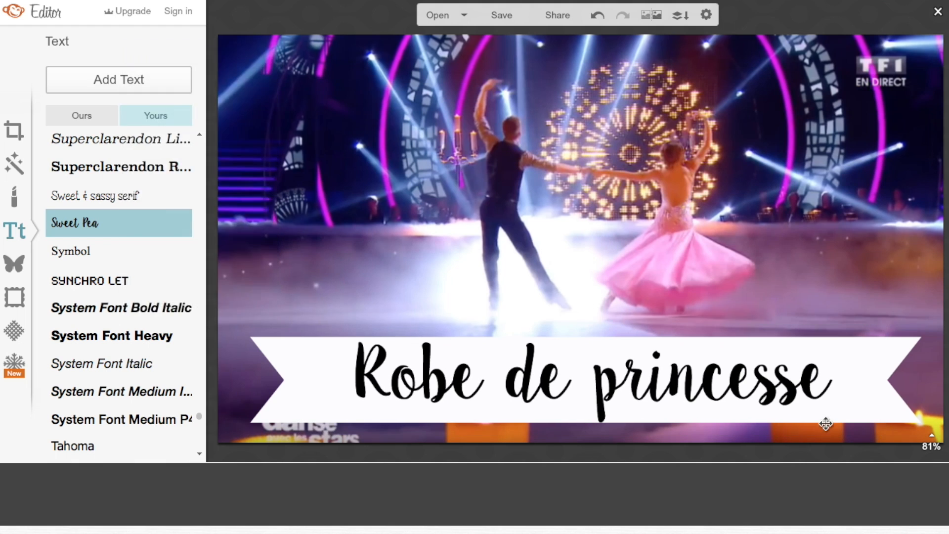
- Enlarge the white banner slightly, raise it on the photo and realign "Robe de princesse" on it
click(903, 414)
drag(924, 427, 941, 429)
drag(391, 399, 393, 387)
click(394, 387)
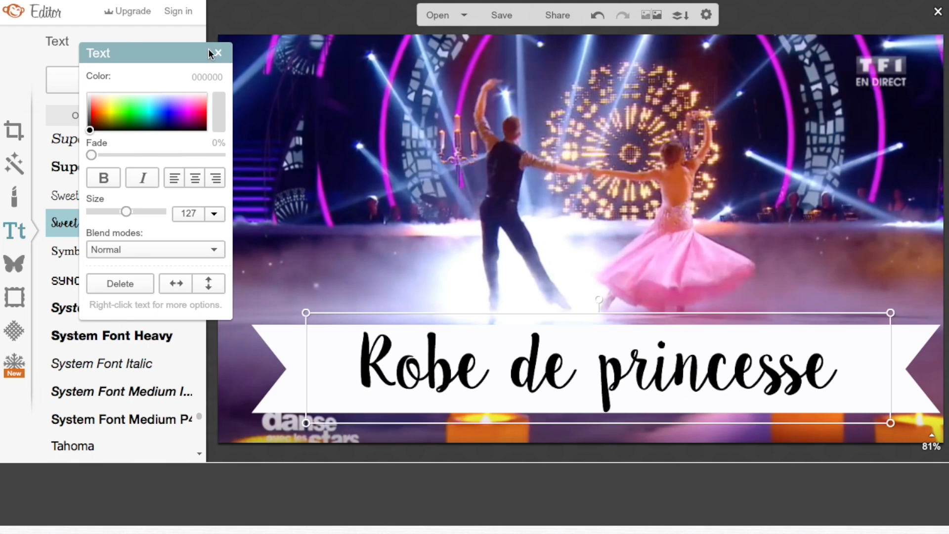
click(213, 50)
- Save the "Robe de princesse" thumbnail to the computer as a 1280 x 720 .jpg at Sean quality
click(502, 15)
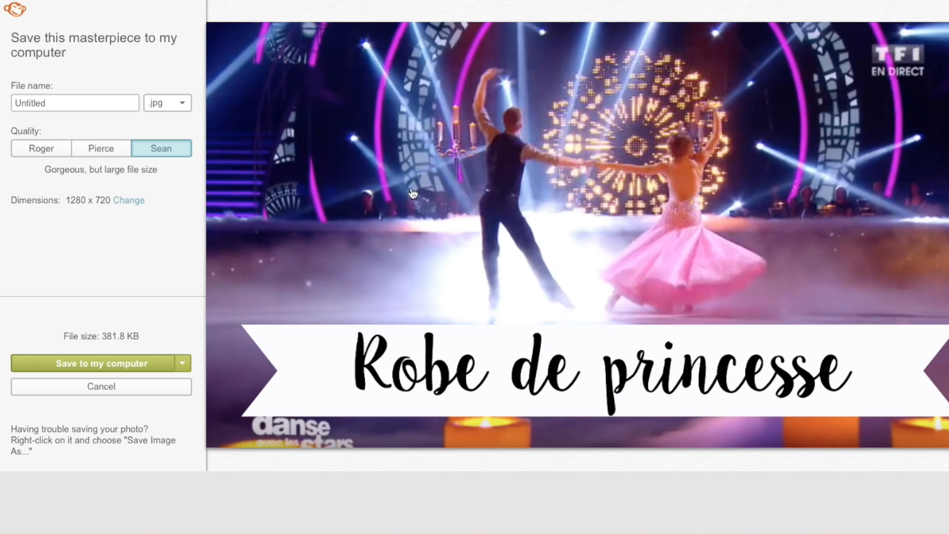
click(102, 364)
click(694, 165)
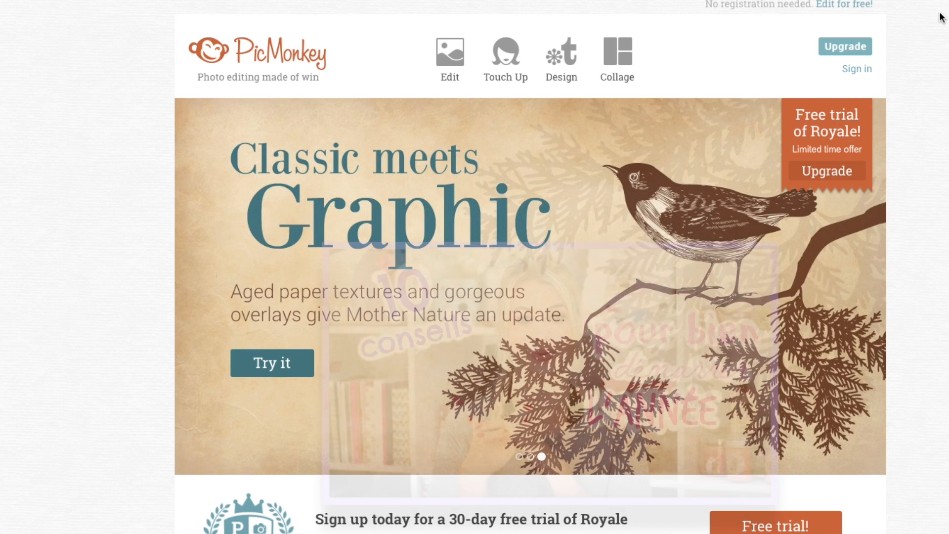
- Create another blank design with a custom canvas size of 1280 x 720 pixels
click(555, 58)
click(737, 173)
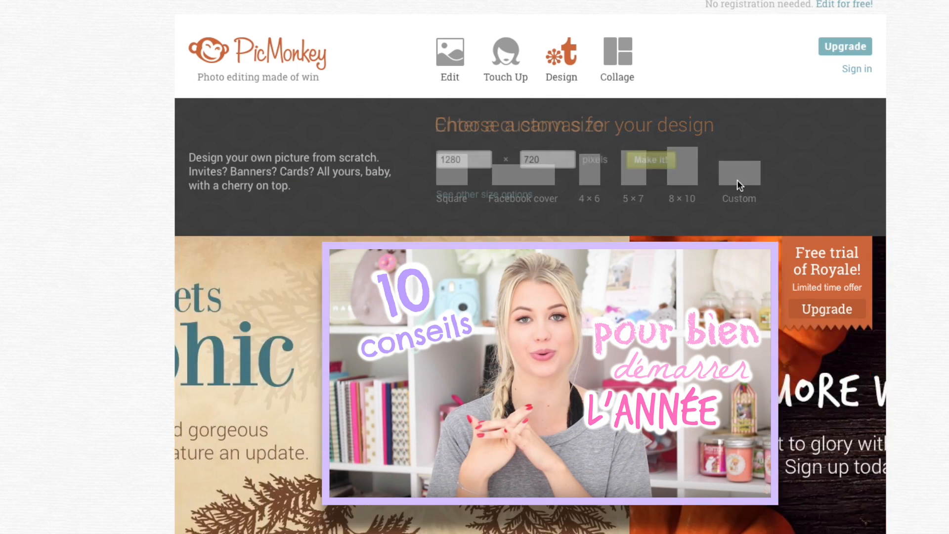
click(641, 160)
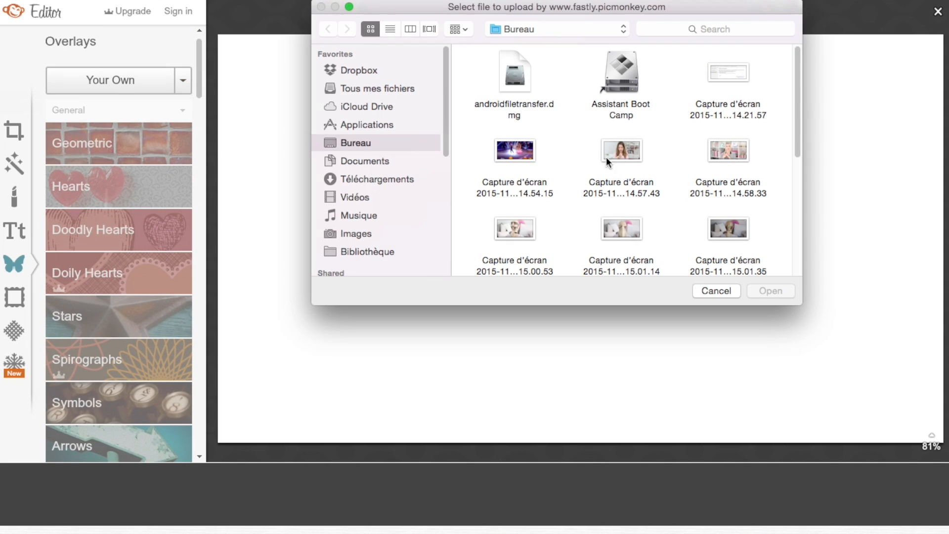
- Add the desktop screenshot of the blonde woman as an overlay and enlarge it to fill the canvas
click(728, 188)
click(770, 291)
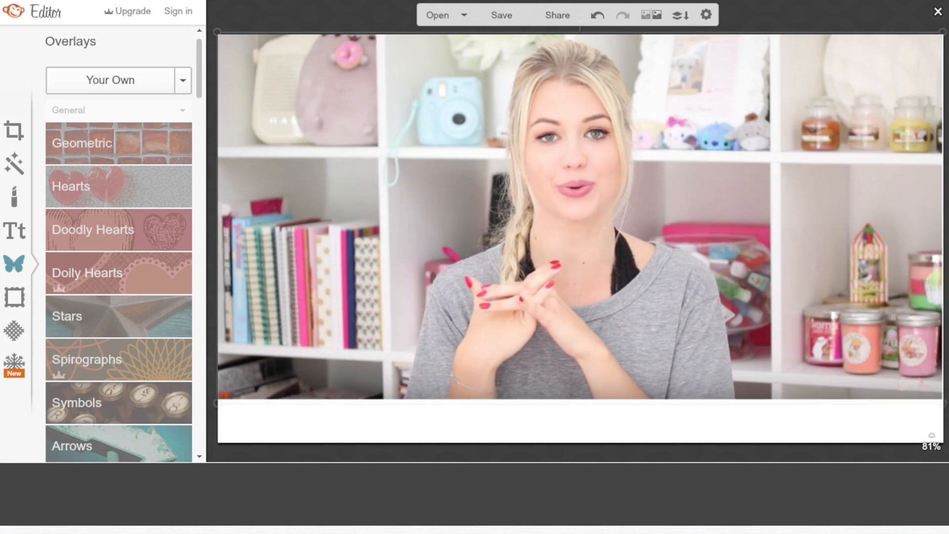
drag(943, 403, 947, 448)
drag(632, 277, 580, 277)
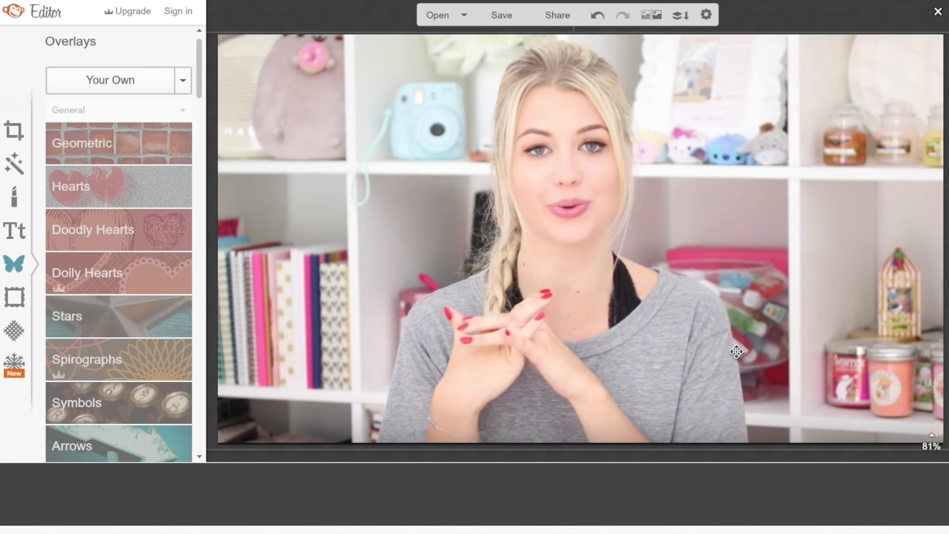
- Add the text "10 conseils" on two lines over the shelf beside the blue camera, clear of the woman's face
click(17, 236)
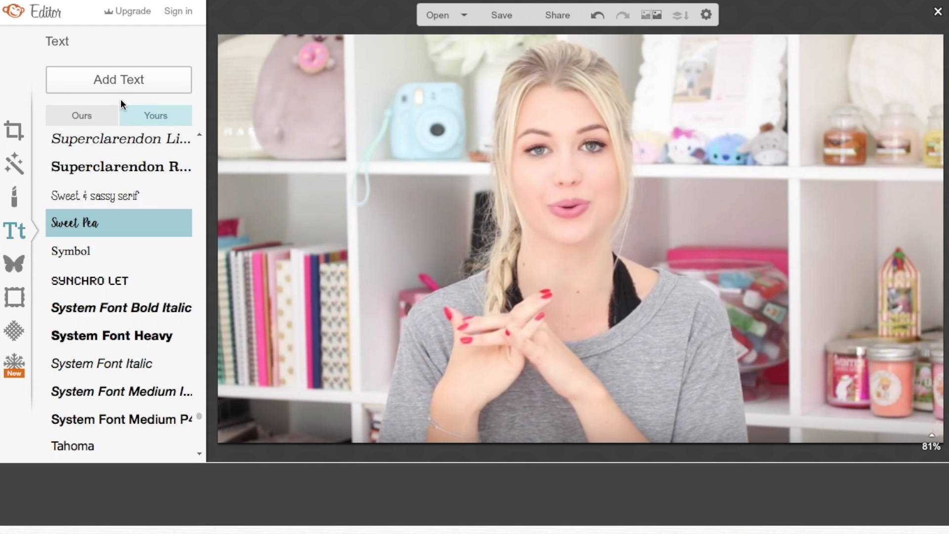
click(123, 81)
drag(523, 260, 330, 150)
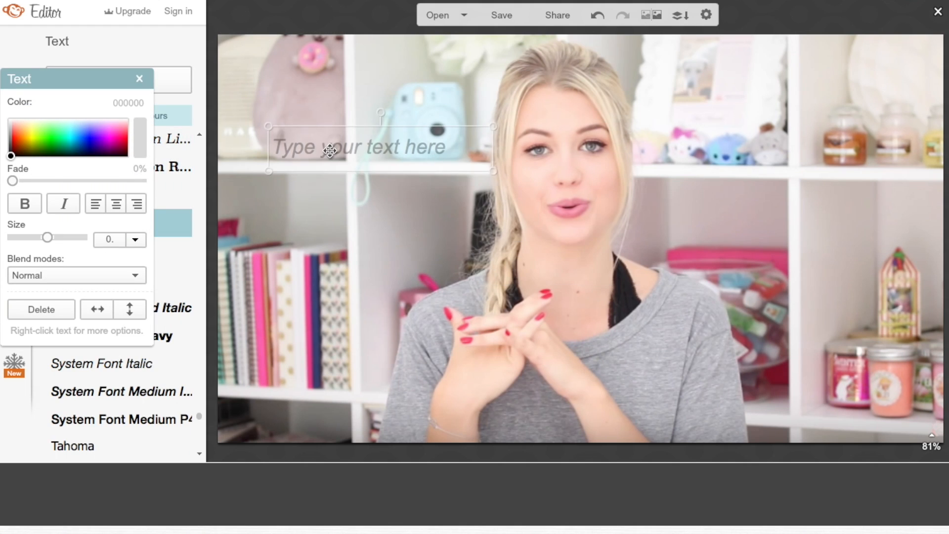
click(340, 153)
text(10)
key(Return)
drag(102, 76, 642, 88)
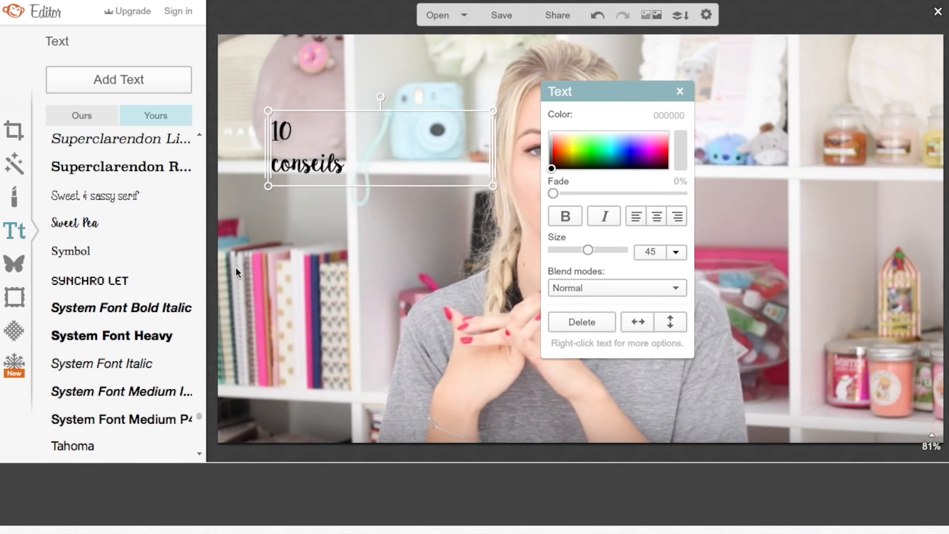
- Change the font of "10 conseils" to Chelsea Market
click(90, 118)
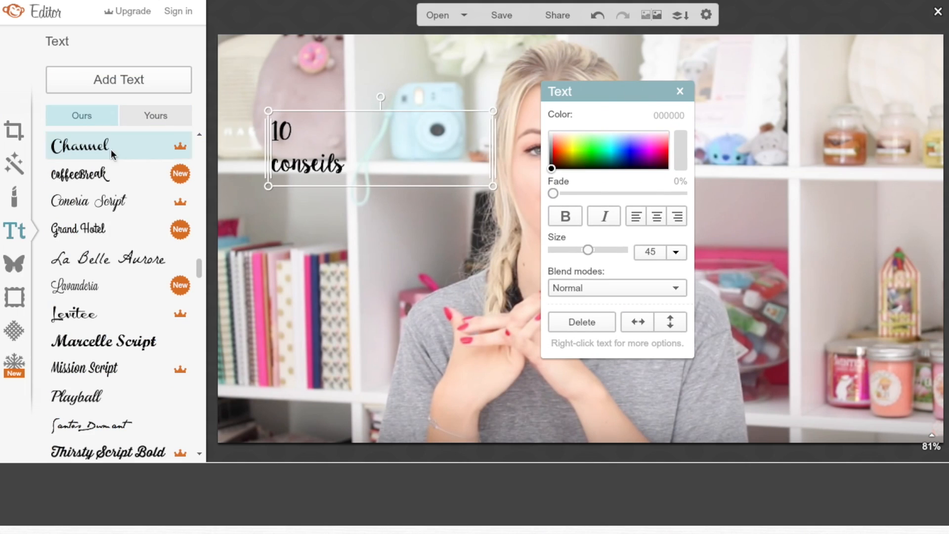
drag(197, 269, 218, 143)
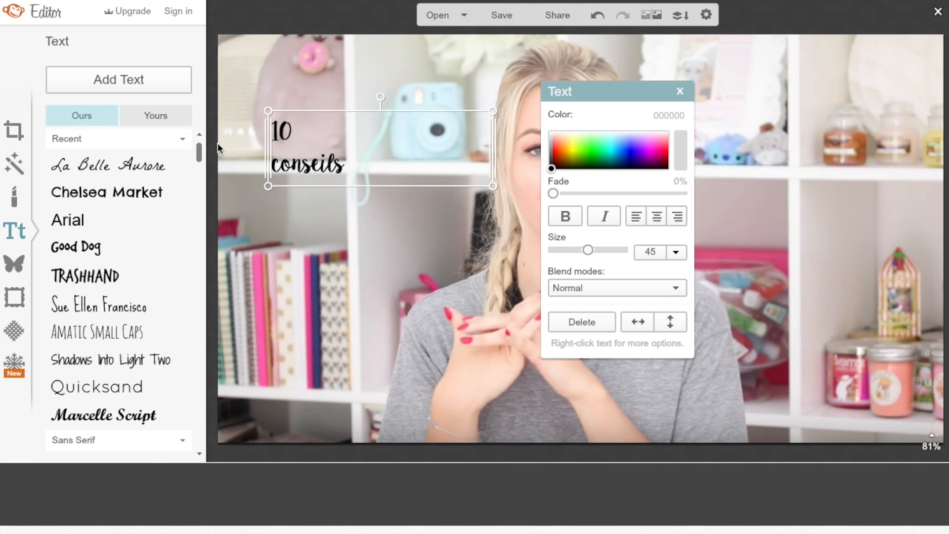
click(163, 194)
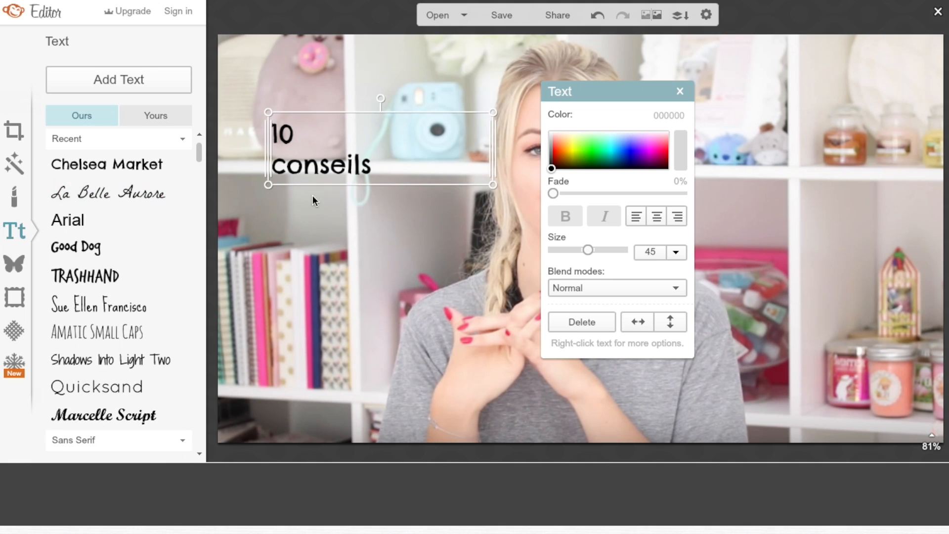
- Centre "10 conseils", tilt it counterclockwise, enlarge it in the photo's upper corner and make "10" bigger than "conseils"
click(656, 218)
drag(380, 98, 366, 100)
drag(588, 250, 603, 249)
drag(401, 155, 317, 110)
double_click(360, 107)
drag(587, 251, 606, 251)
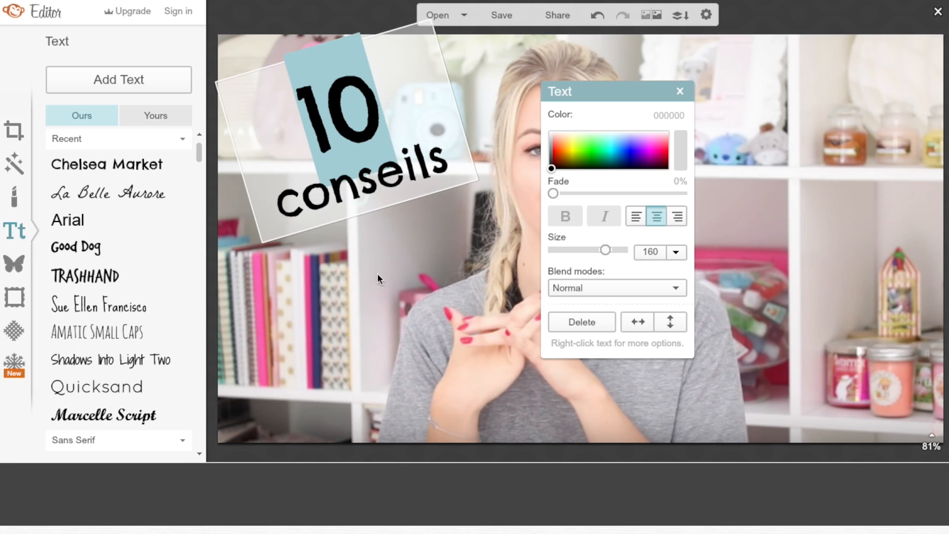
click(377, 276)
click(420, 169)
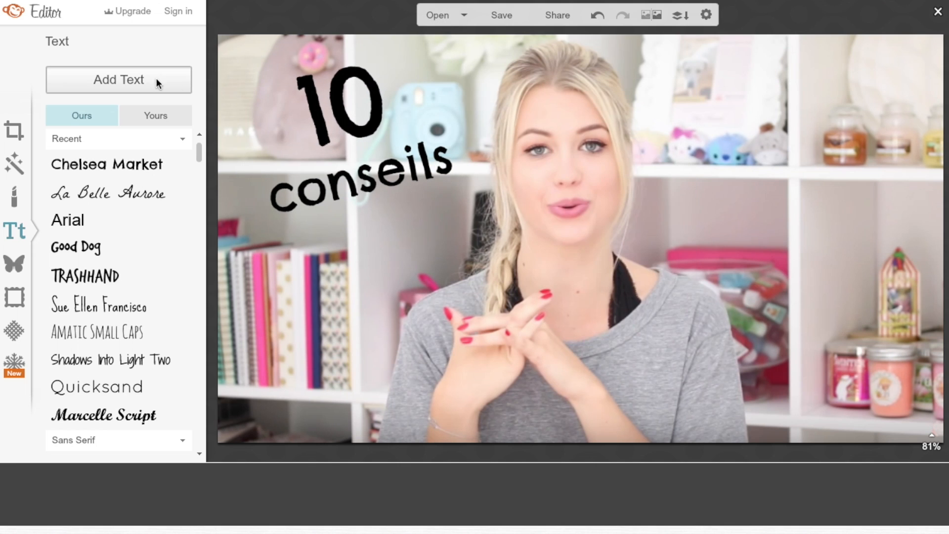
- Add the text "pour bien" on the shelf side opposite "10 conseils", in the Eraser Dust font, and enlarge it
click(156, 81)
text(pour bien)
drag(588, 260, 825, 185)
drag(451, 306, 459, 306)
scroll(148, 257, down, 10)
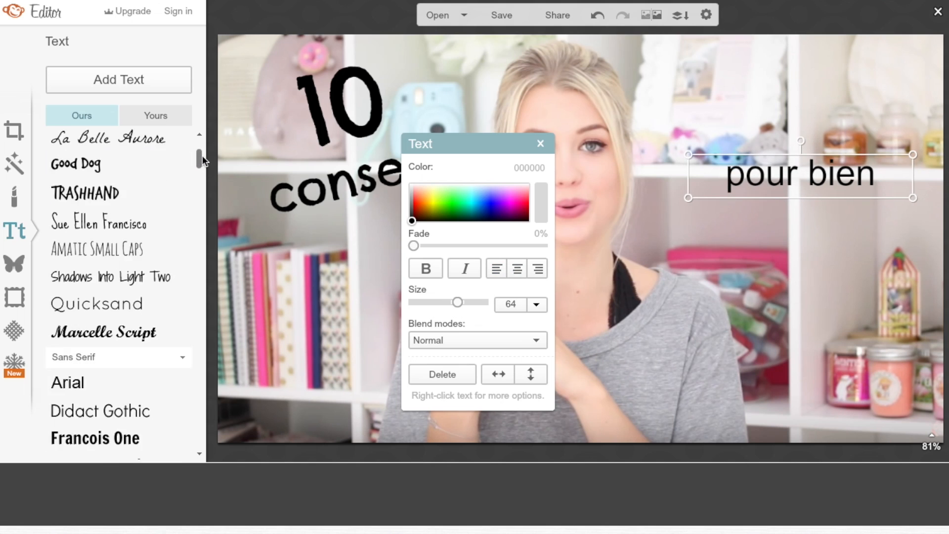
drag(189, 258, 192, 354)
click(141, 156)
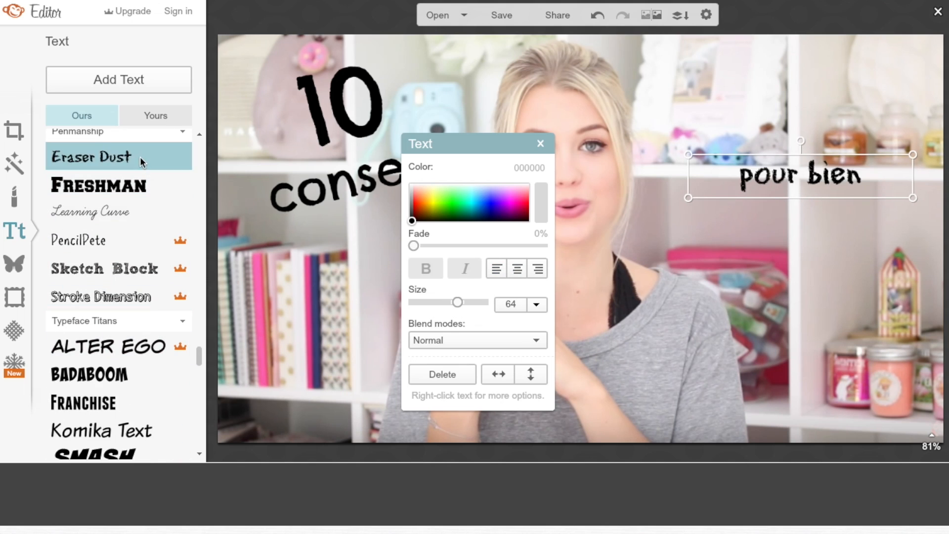
drag(460, 300, 478, 302)
- Add "démarrer" beneath "pour bien" at size 113 in the La Belle Aurore font
click(119, 79)
click(621, 258)
text(démarrer)
drag(621, 258, 859, 252)
drag(364, 302, 386, 302)
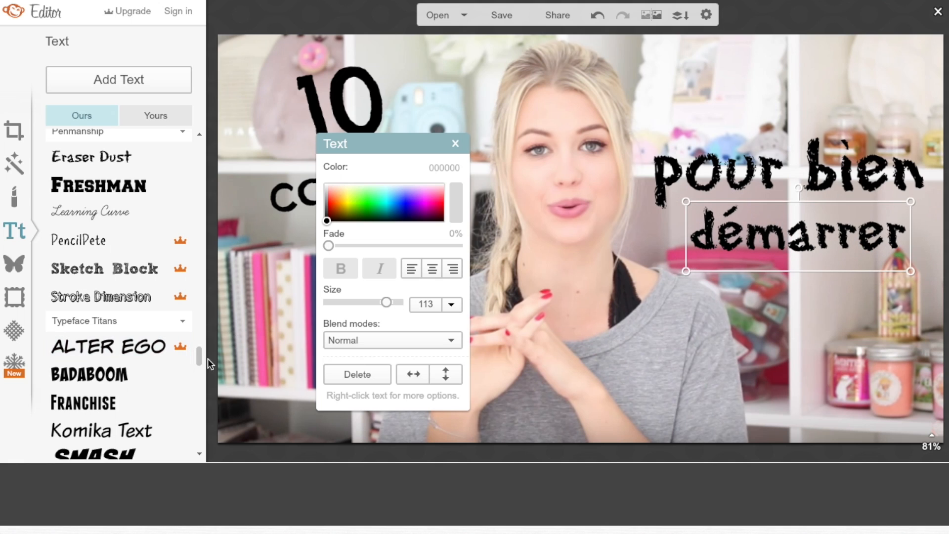
drag(197, 354, 215, 152)
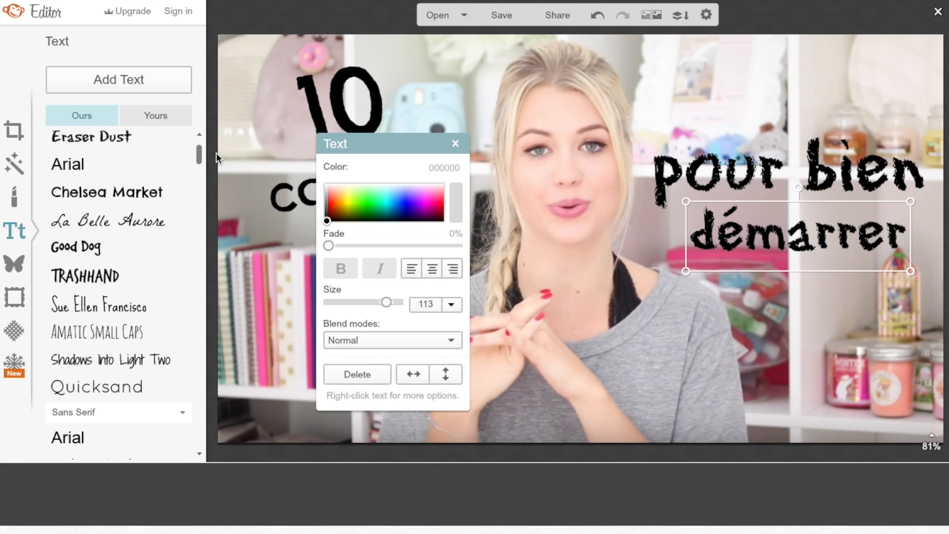
click(158, 232)
mouse_move(824, 241)
mouse_down()
mouse_move(808, 241)
mouse_move(821, 242)
mouse_up()
- Add "l'année" beneath "démarrer" at size 142 in the Trashhand font
click(117, 83)
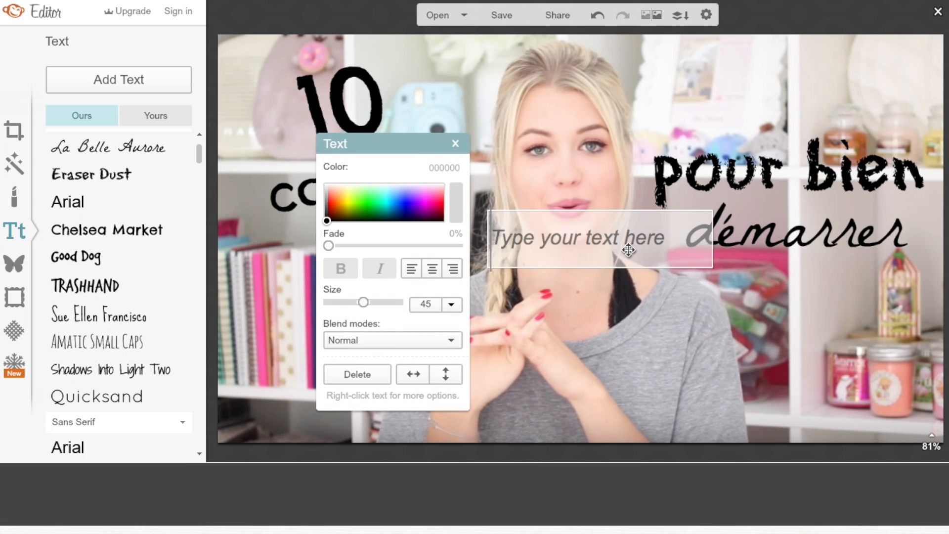
drag(672, 321, 673, 322)
drag(363, 302, 392, 302)
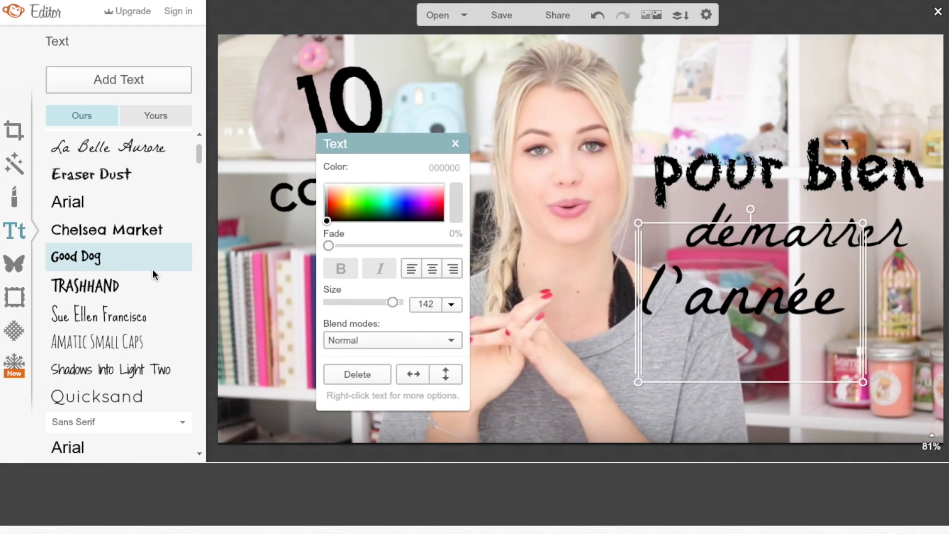
click(119, 285)
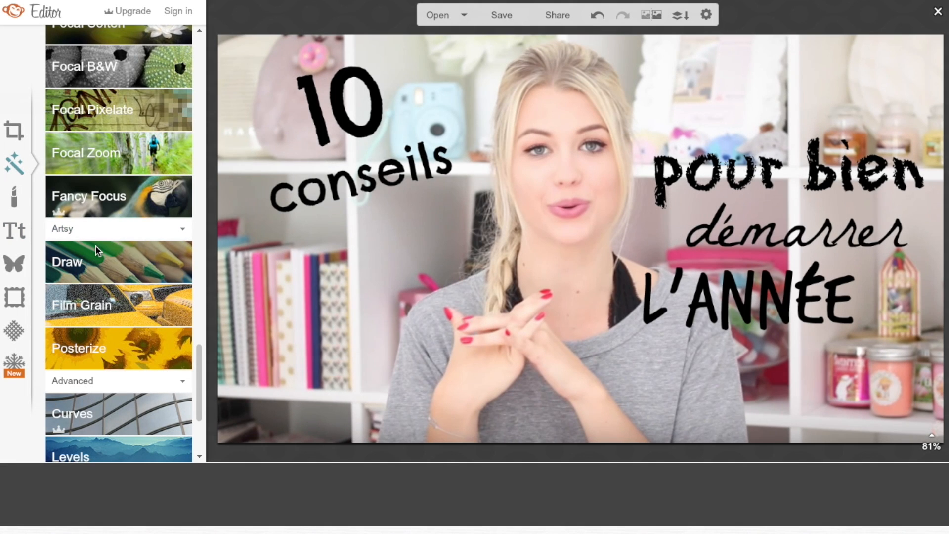
- Paint a white outline behind all the words with the Draw effect, using colour ffffff, brush size 42 and 57% hardness
click(96, 246)
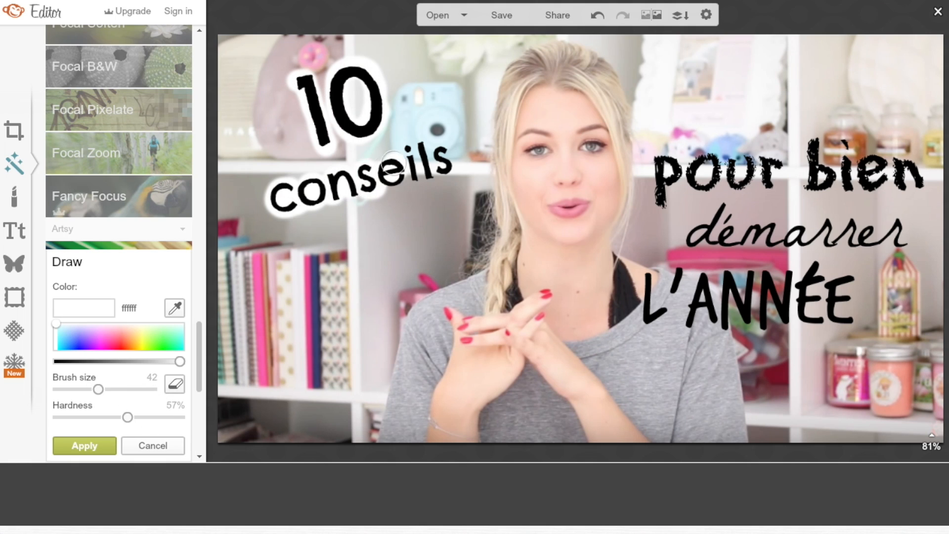
drag(687, 232, 909, 233)
drag(642, 297, 790, 301)
drag(790, 301, 840, 313)
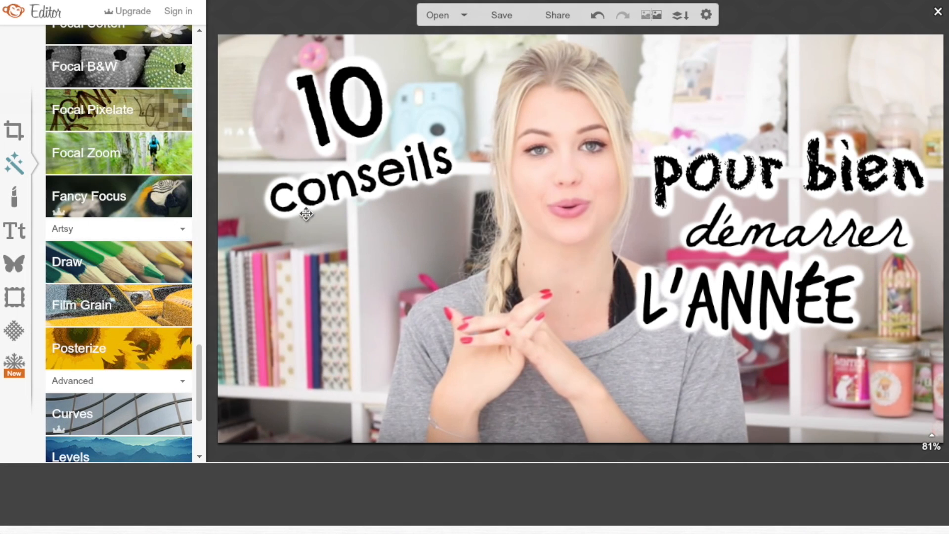
- Recolour "10 conseils" a pastel purple
click(306, 213)
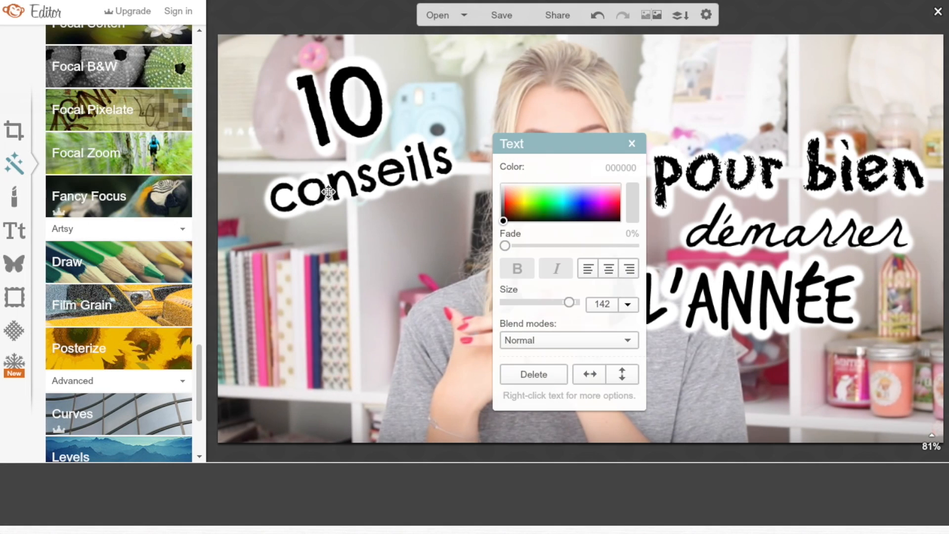
click(563, 195)
drag(595, 188, 594, 189)
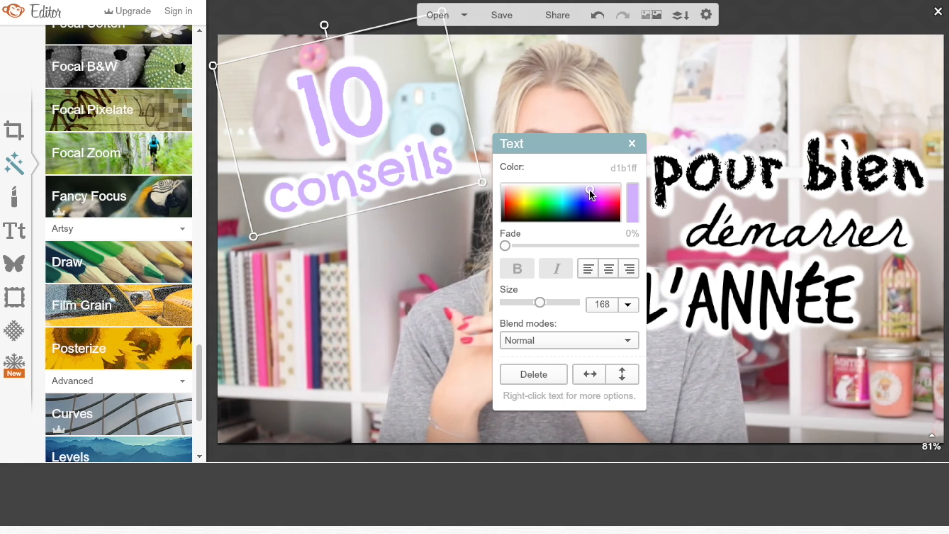
click(630, 147)
- Recolour "pour bien" light pink (ffb1e6) and give "démarrer" a similar light pink
click(742, 151)
drag(568, 193, 574, 188)
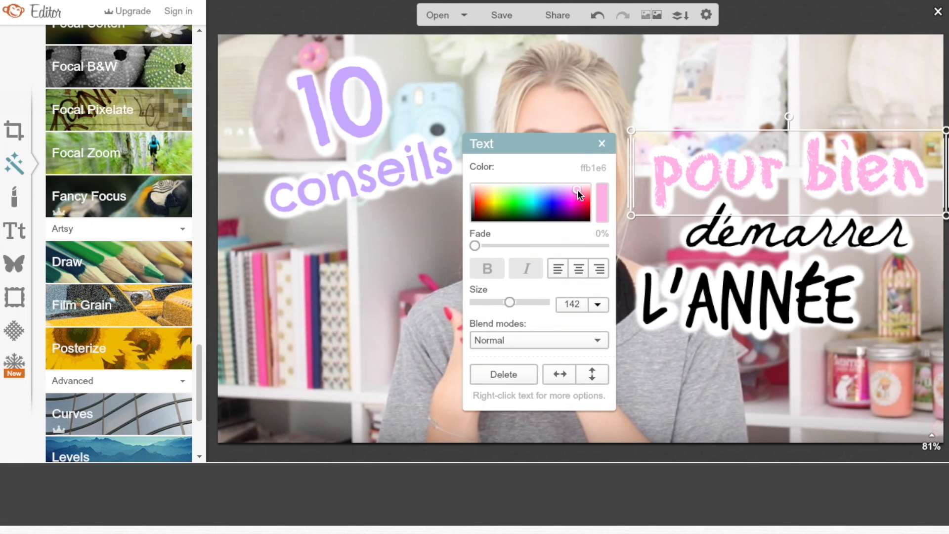
click(694, 237)
click(602, 208)
click(659, 187)
- Recolour "L'ANNÉE" a stronger pink, ff79c6
click(646, 284)
click(579, 194)
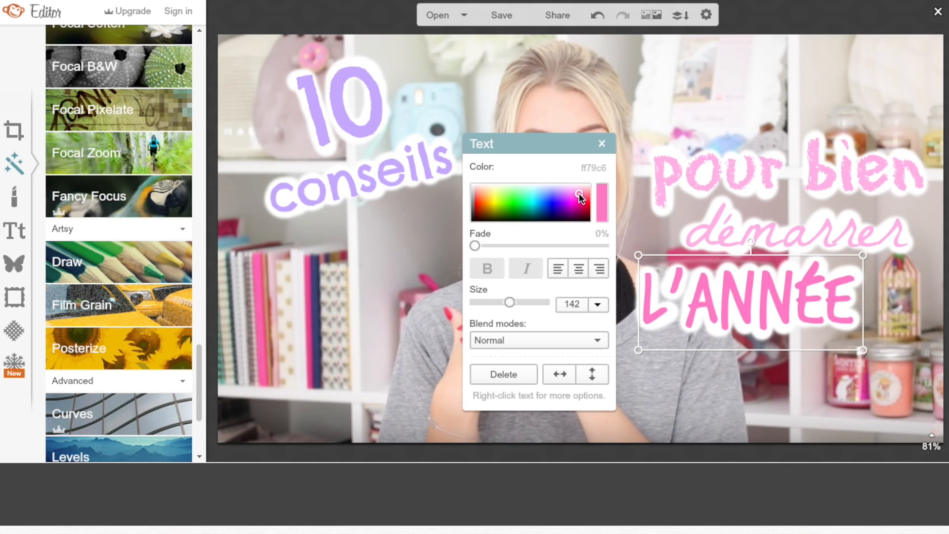
click(587, 131)
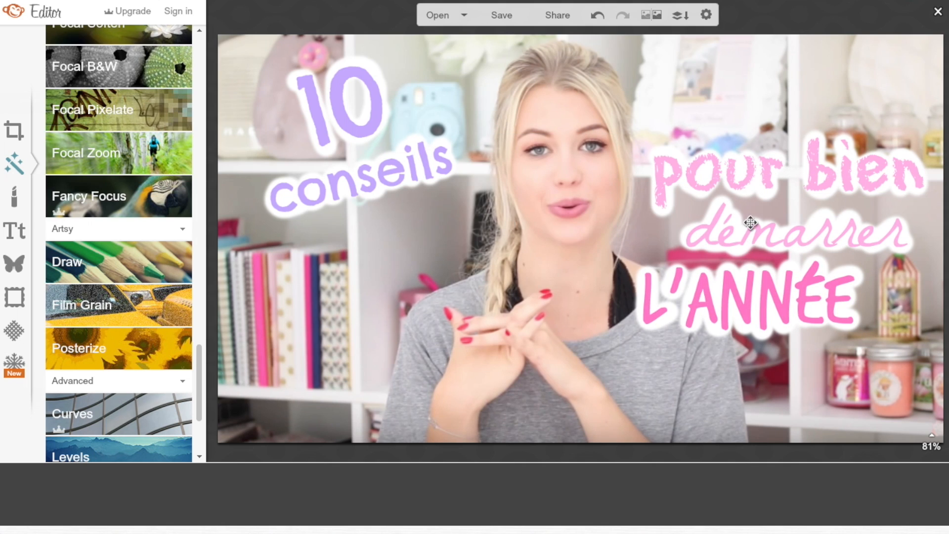
- Open the settings for saving the "10 conseils" thumbnail to the computer and start editing its file name
click(519, 13)
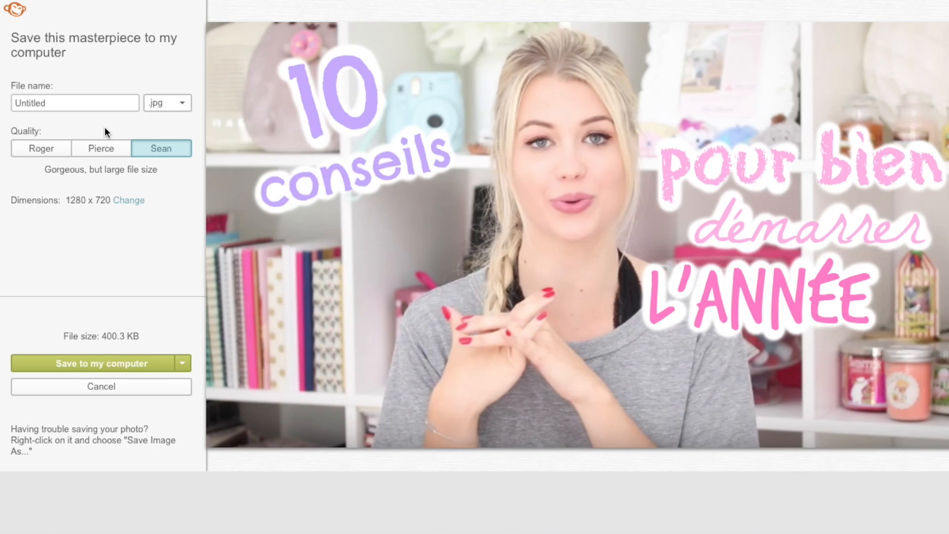
click(94, 104)
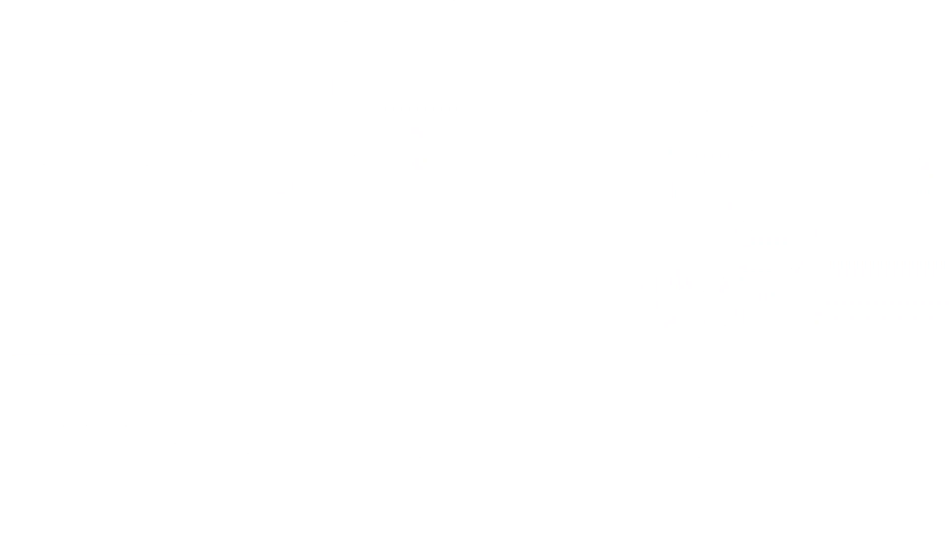